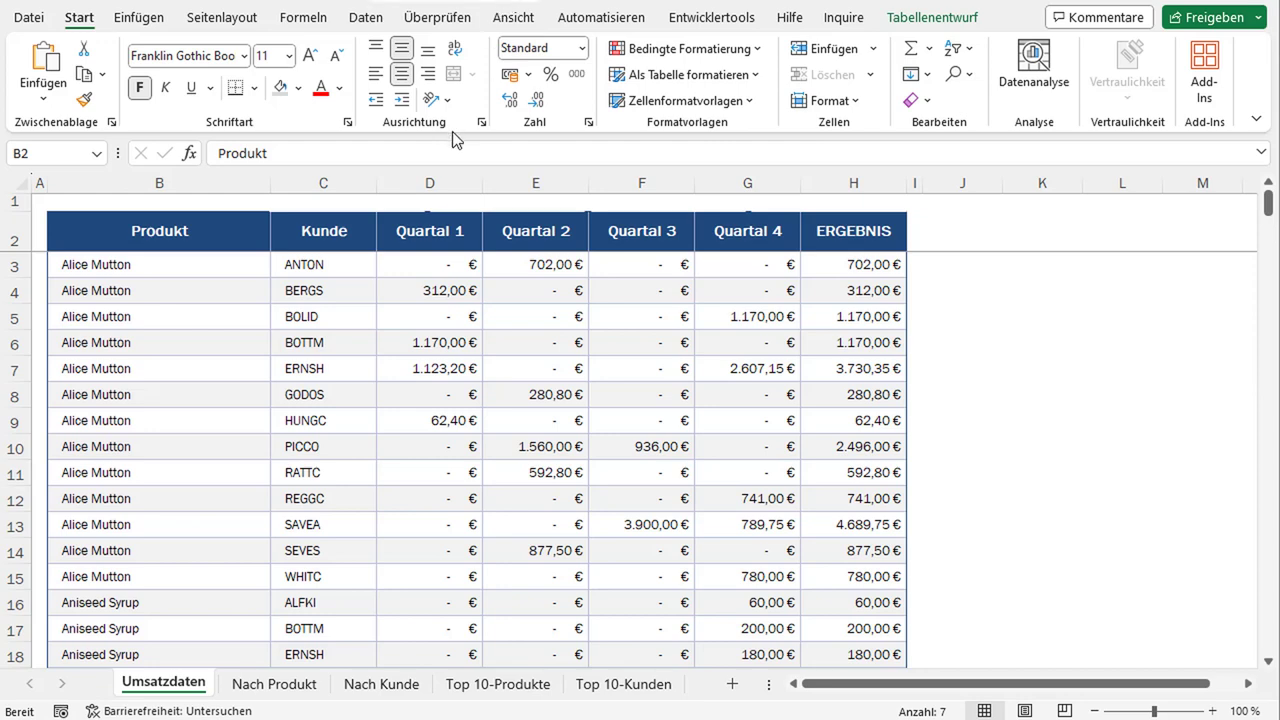
Walk through the sales table's Produkt, Quartal 1–4 and ERGEBNIS headers and product rows.
{"action": "left_click", "coordinate": [203, 295]}
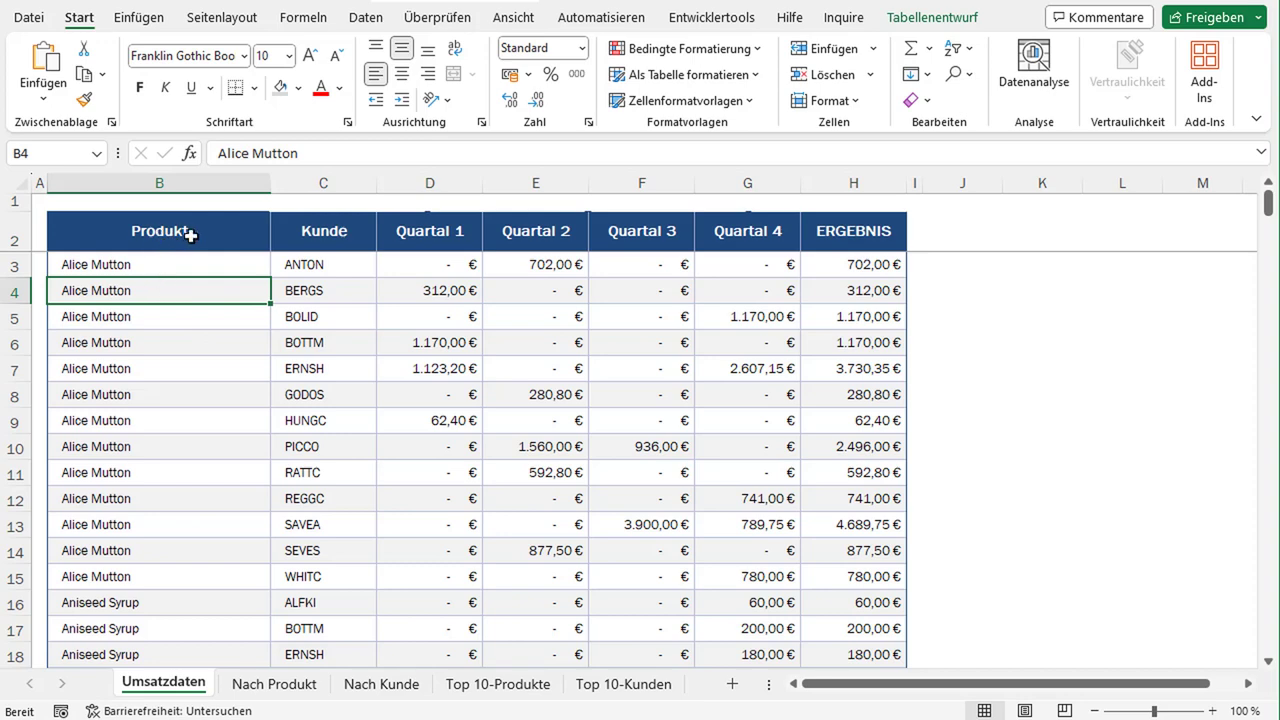
{"action": "left_click", "coordinate": [190, 233]}
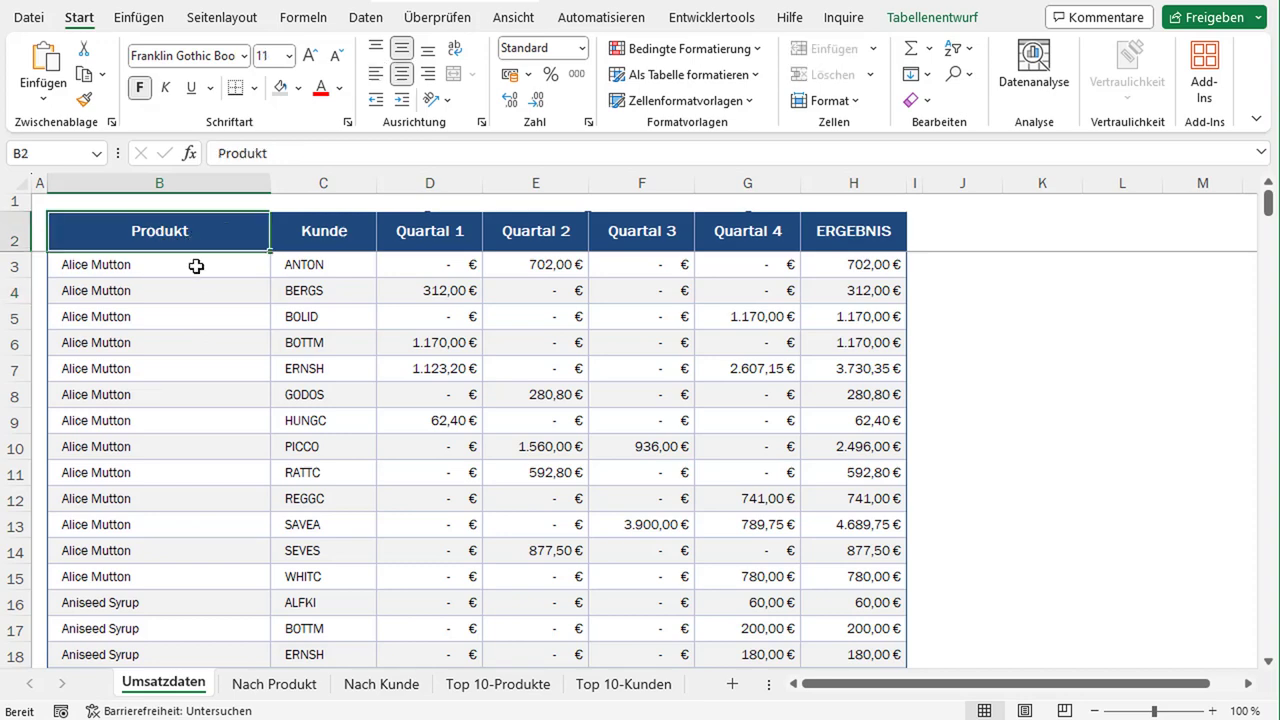
{"action": "left_click", "coordinate": [338, 236]}
{"action": "left_click_drag", "start_coordinate": [430, 233], "coordinate": [719, 236]}
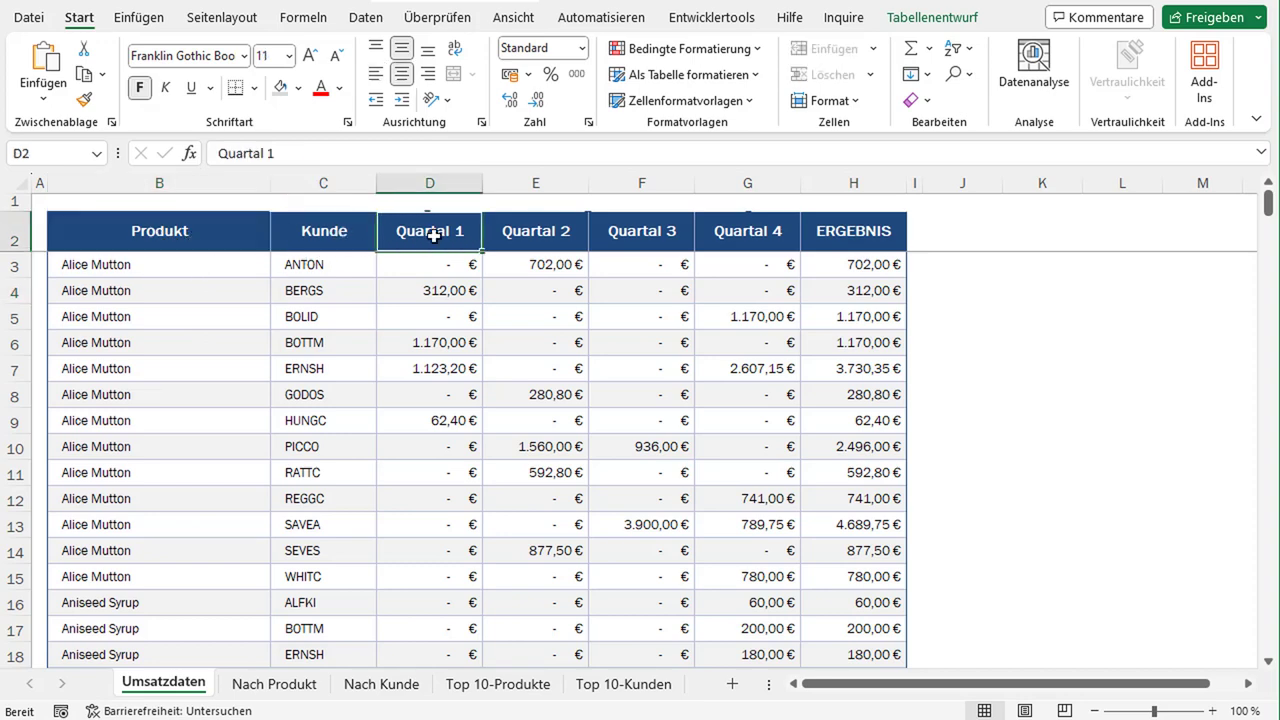
{"action": "left_click", "coordinate": [861, 238]}
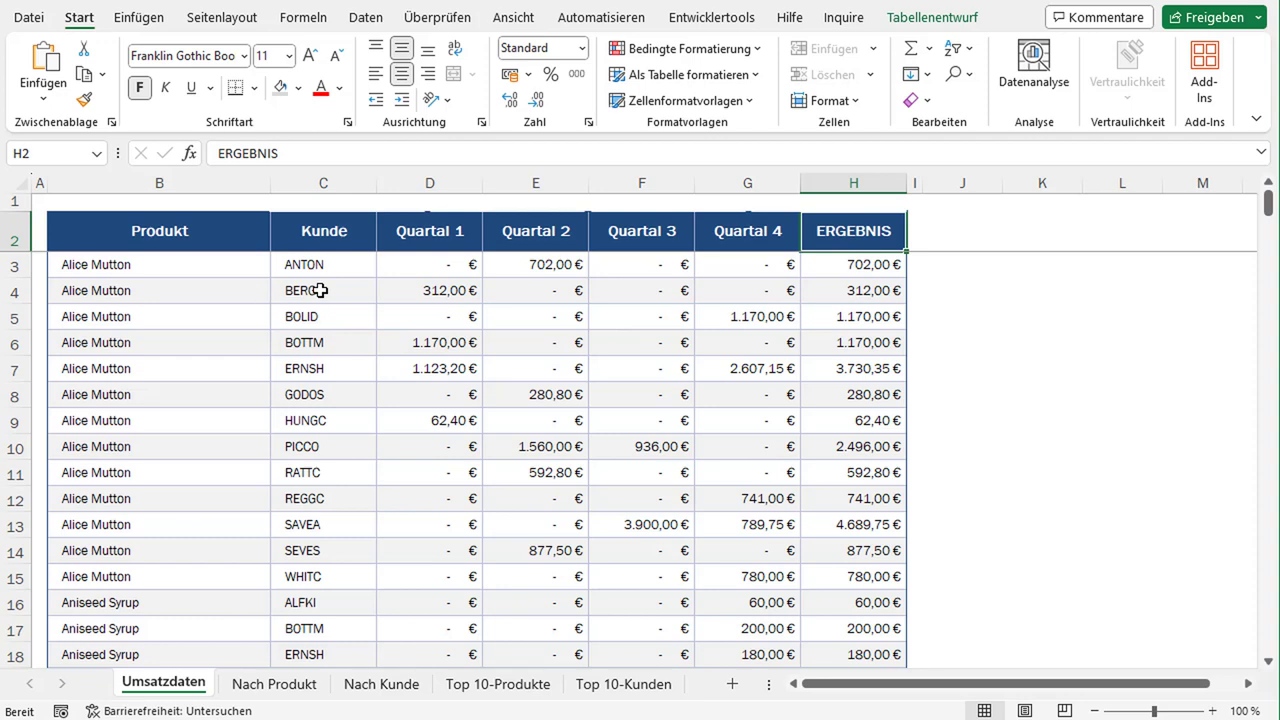
{"action": "left_click", "coordinate": [250, 286]}
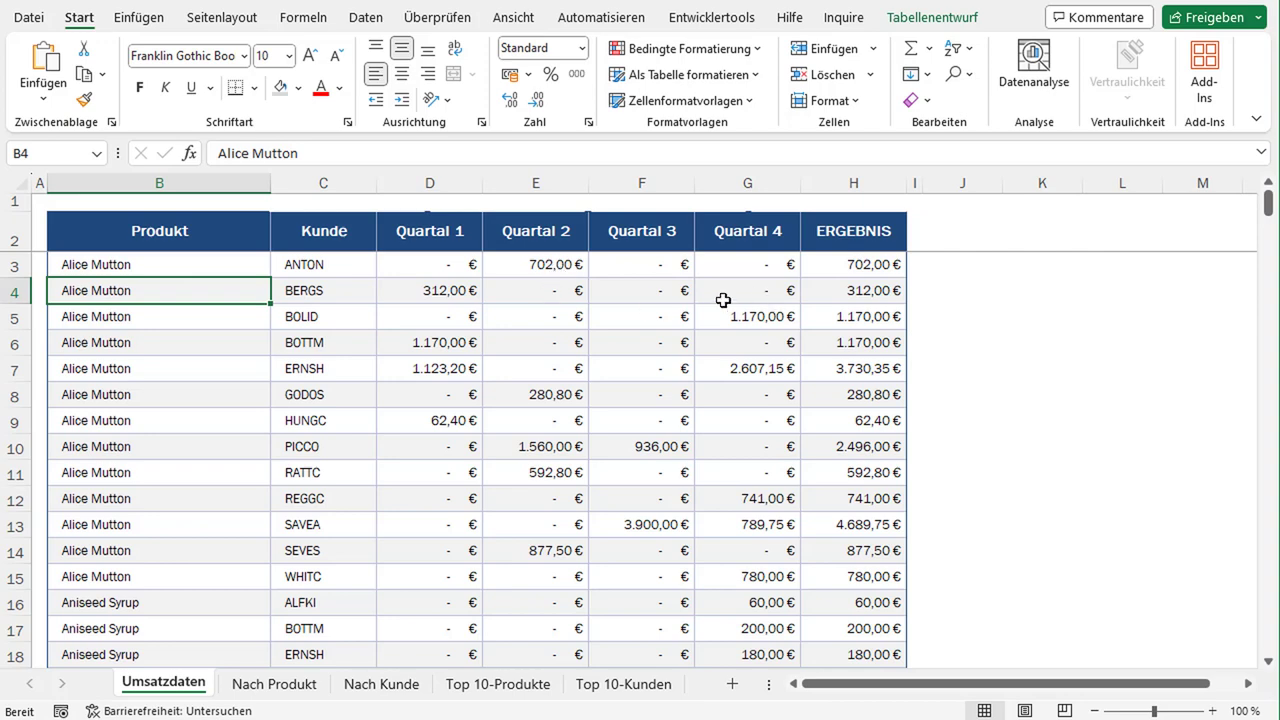
Check the ERGEBNIS sum of the four quarters in H3, then widen the empty column I.
{"action": "left_click", "coordinate": [938, 270]}
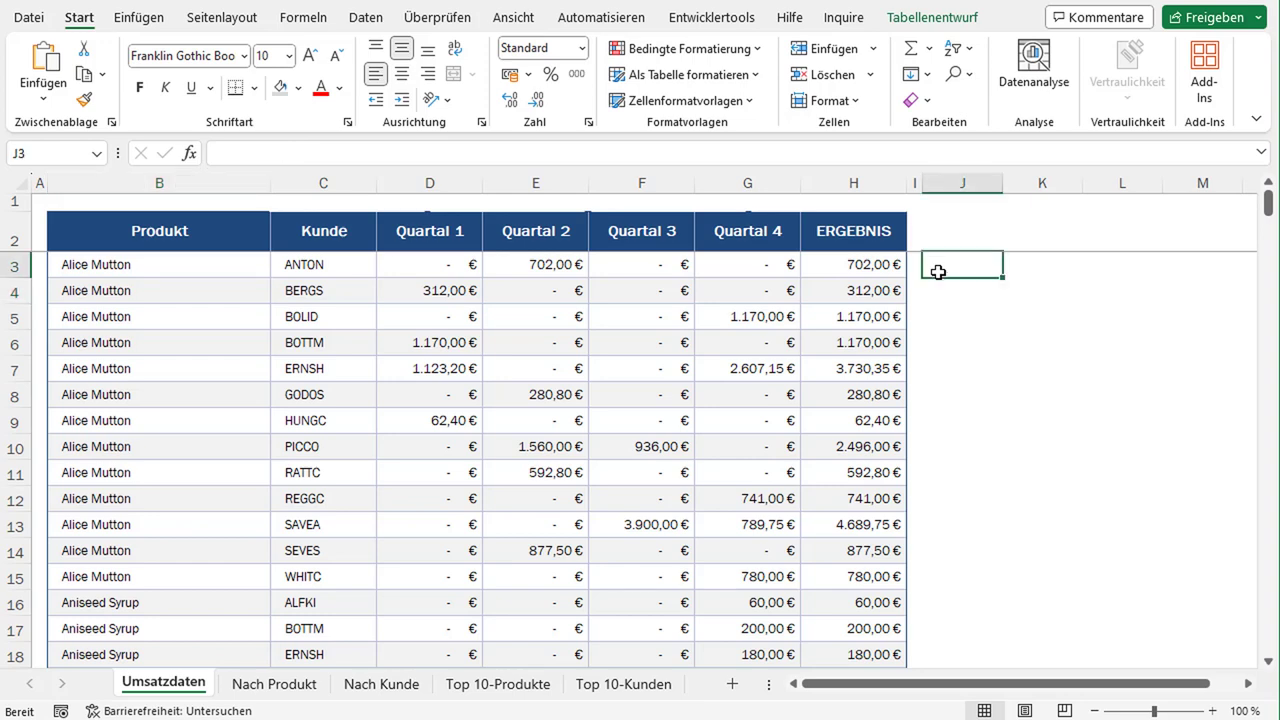
{"action": "left_click_drag", "start_coordinate": [938, 272], "coordinate": [945, 370]}
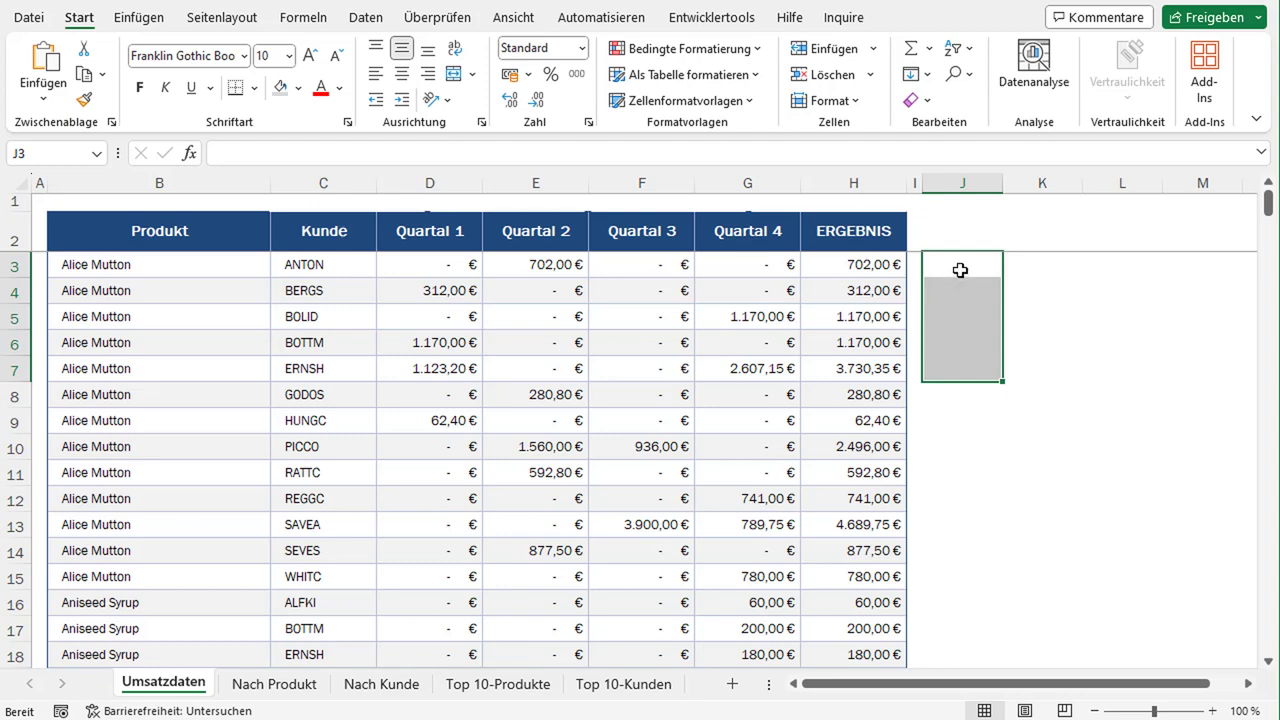
{"action": "left_click", "coordinate": [956, 275]}
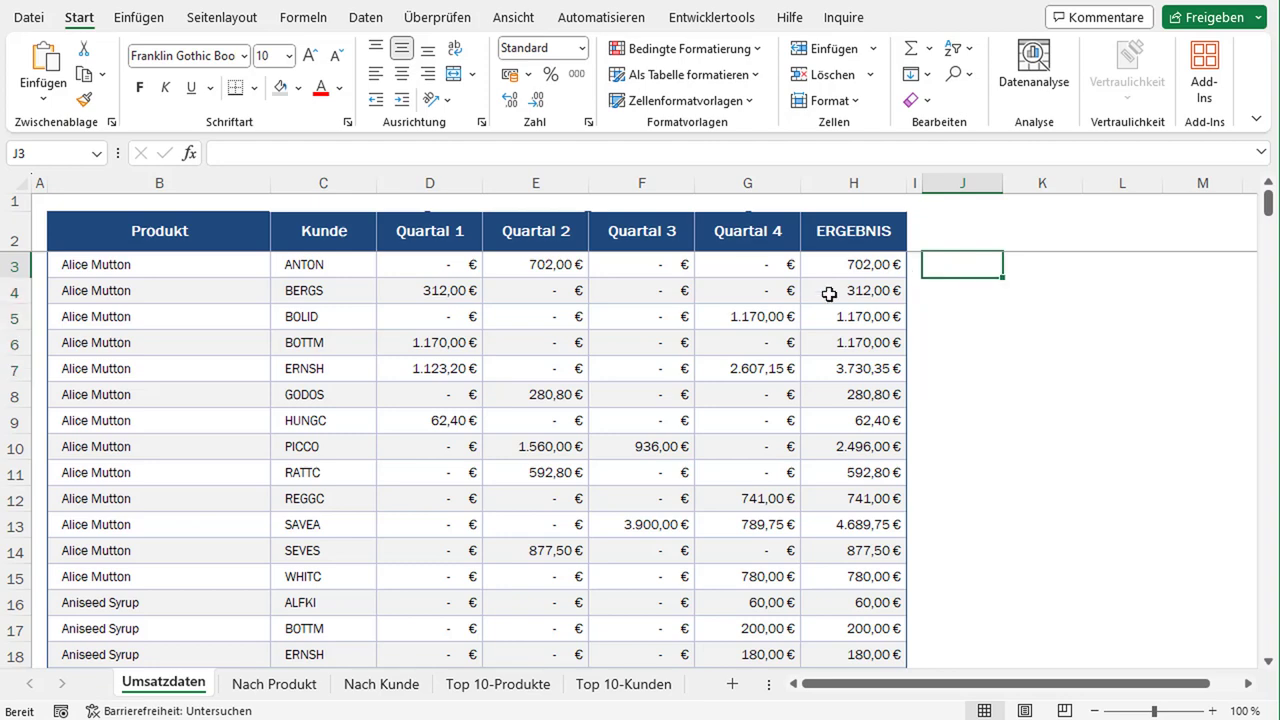
{"action": "left_click", "coordinate": [866, 180]}
{"action": "left_click", "coordinate": [857, 265]}
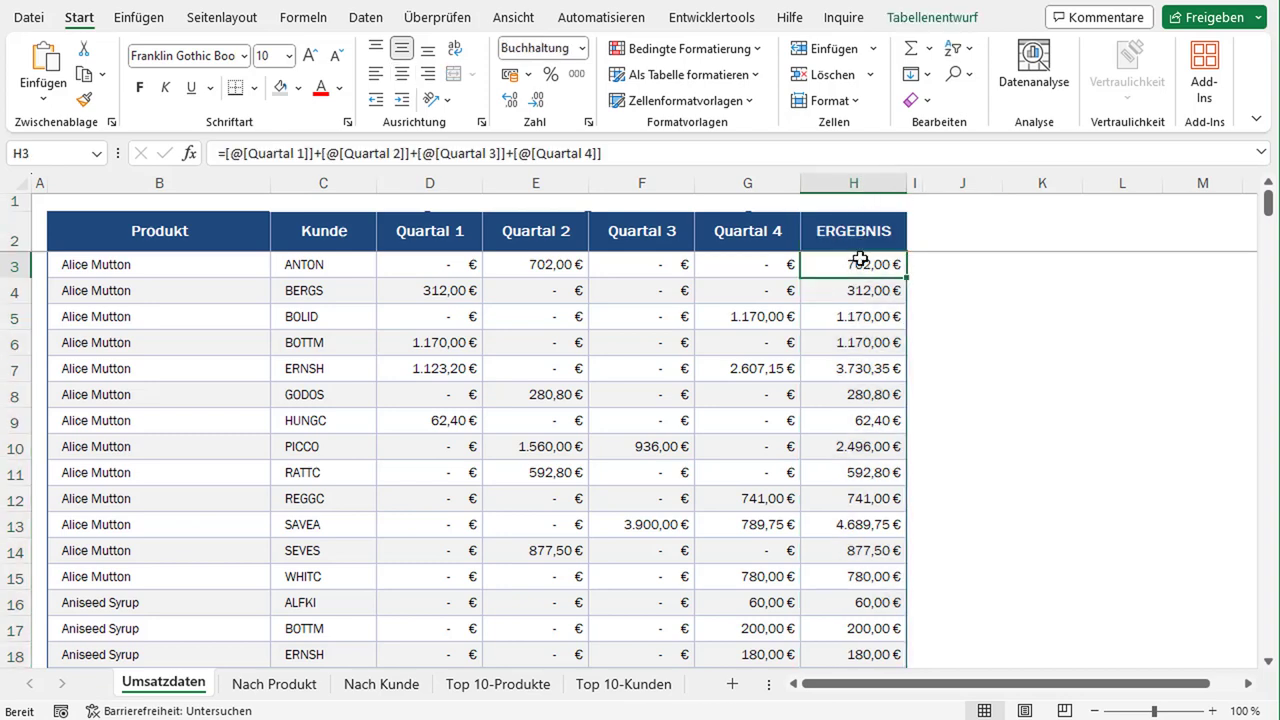
{"action": "left_click_drag", "start_coordinate": [444, 265], "coordinate": [697, 268]}
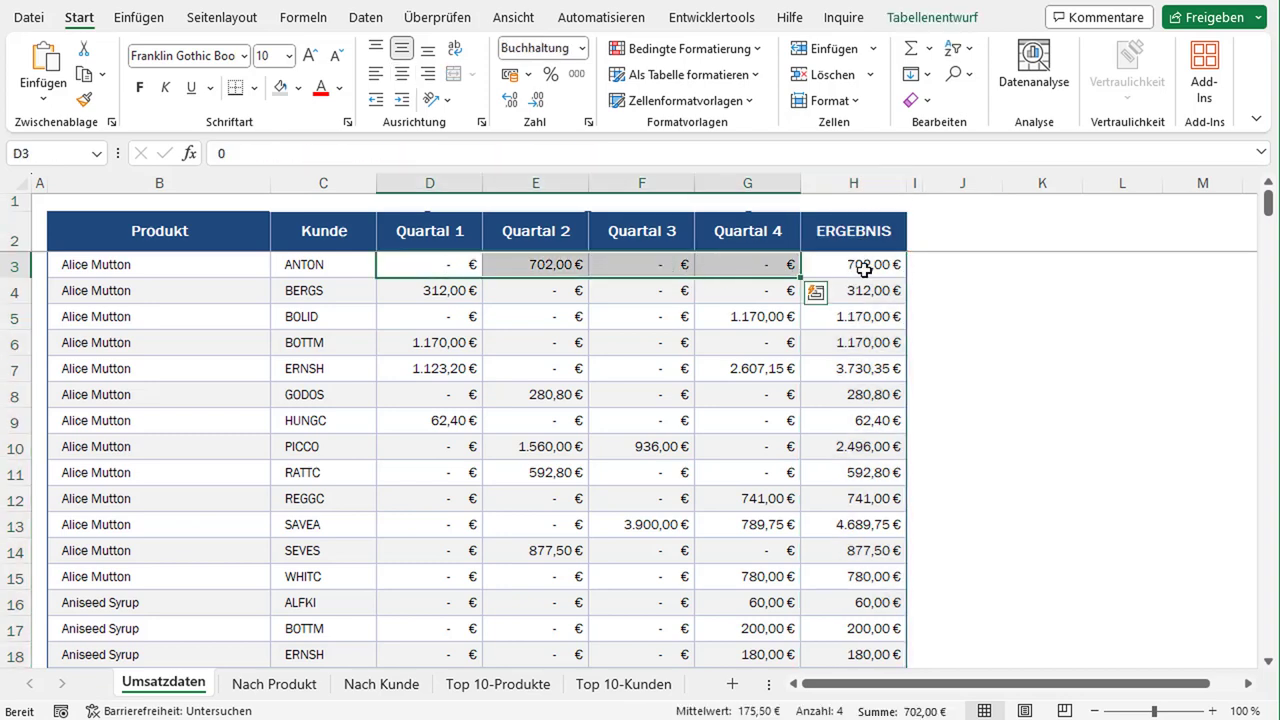
{"action": "left_click", "coordinate": [857, 270]}
{"action": "left_click", "coordinate": [956, 275]}
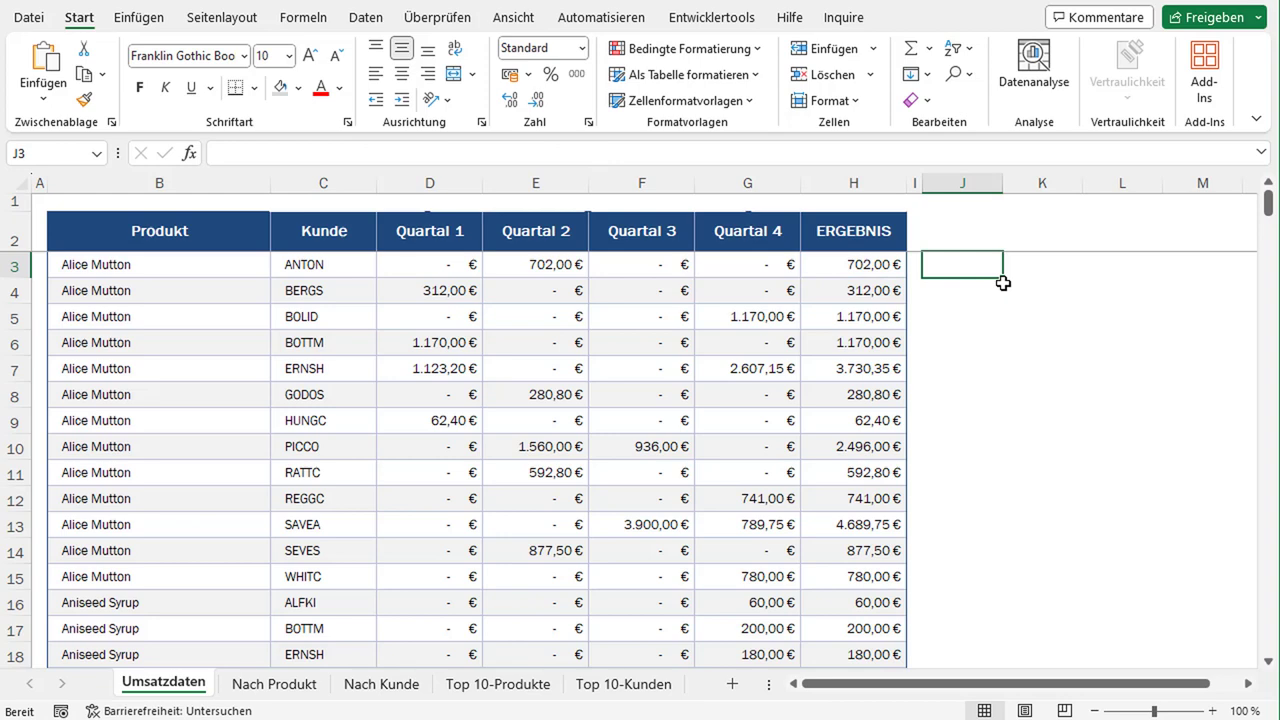
{"action": "key", "text": "Up"}
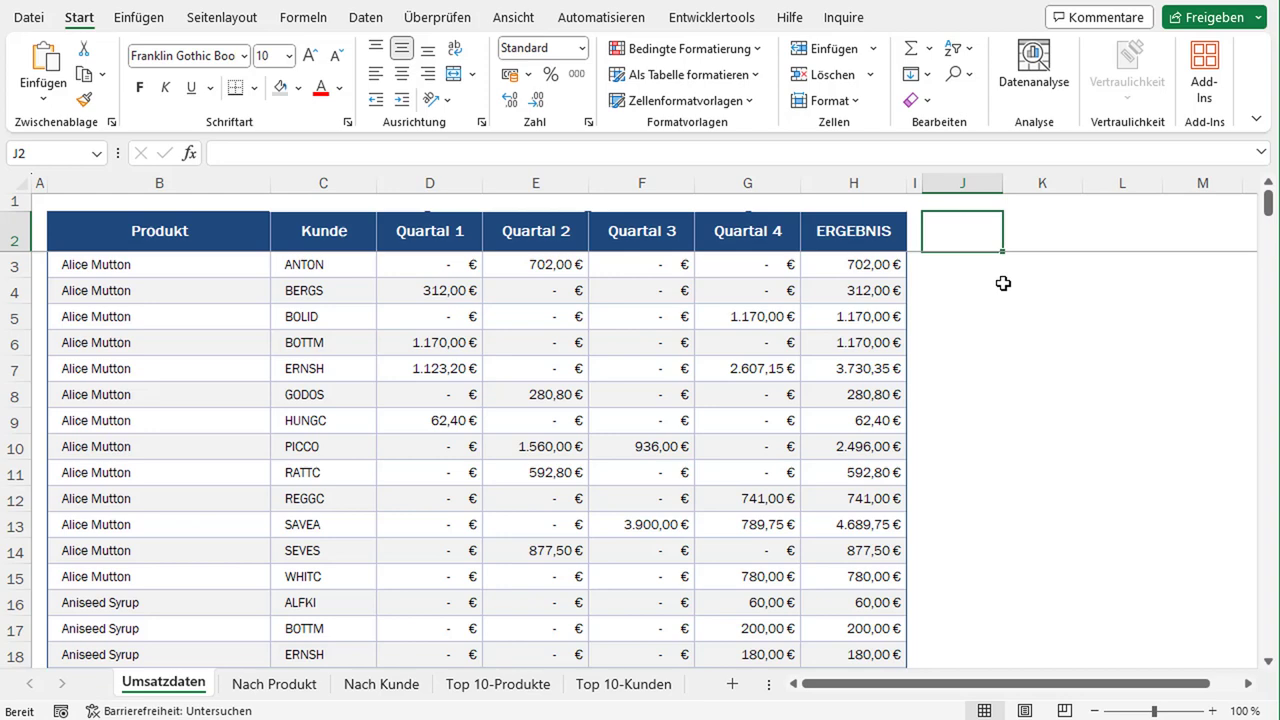
{"action": "left_click_drag", "start_coordinate": [922, 183], "coordinate": [1049, 183]}
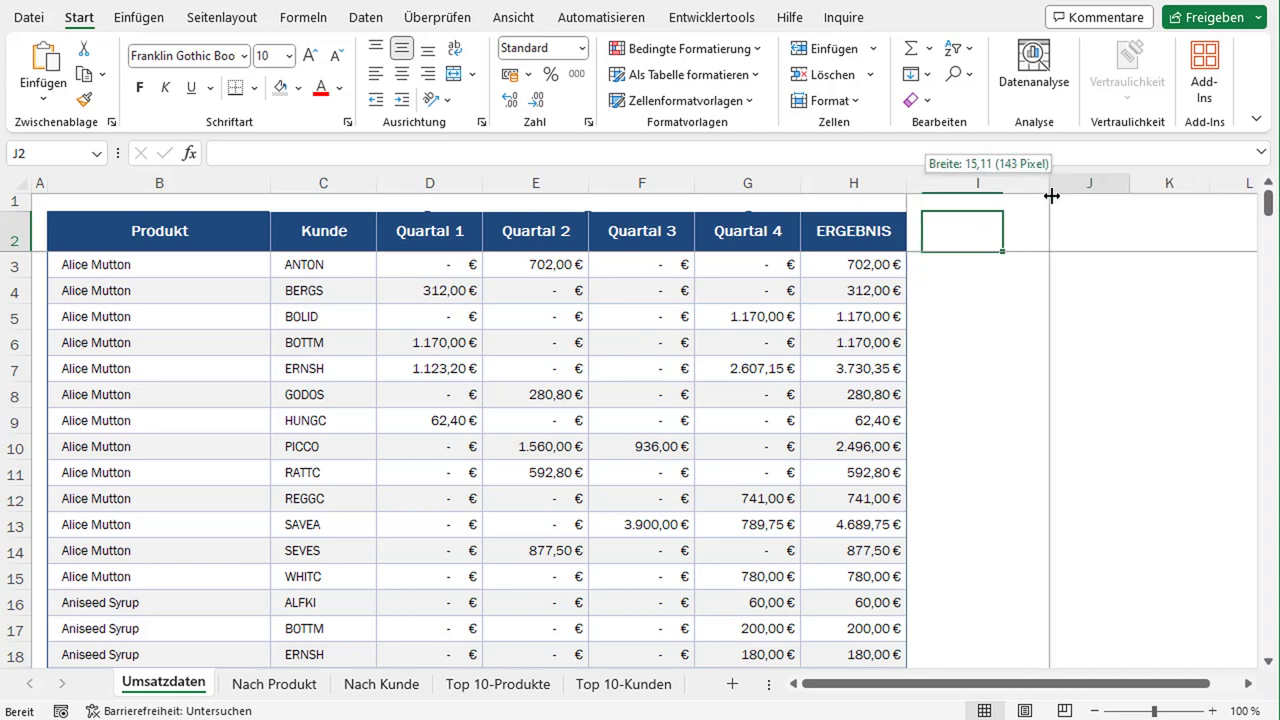
Enter the header 'Umsatz größer als 500€' in I2, autofit column I, and start =WENN in I3.
{"action": "left_click", "coordinate": [931, 247]}
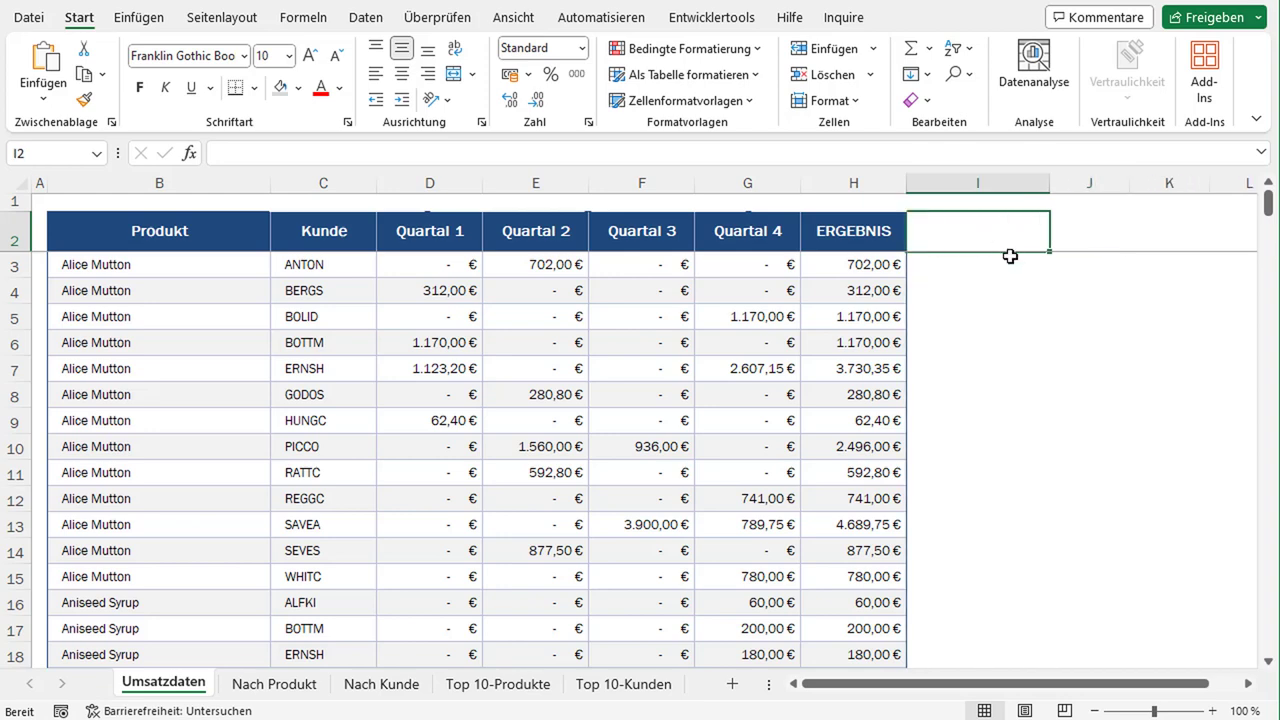
{"action": "type", "text": "Um"}
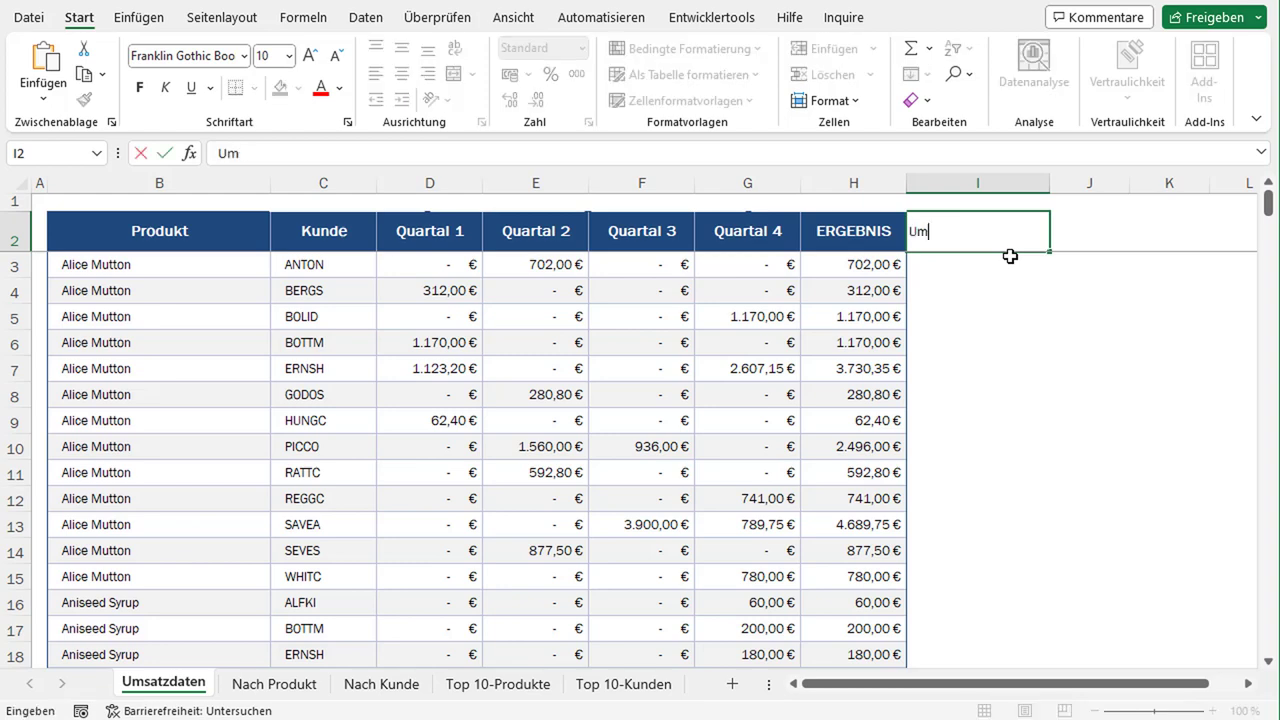
{"action": "type", "text": "satz größer"}
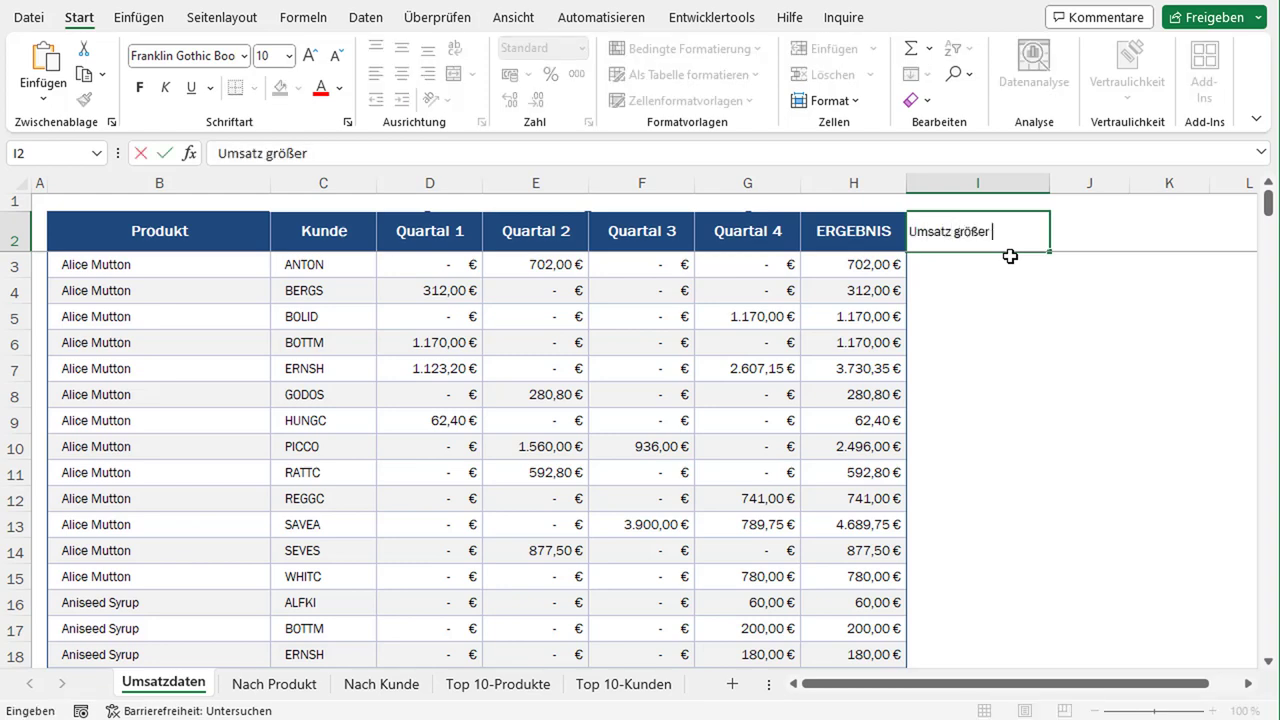
{"action": "type", "text": " als 500"}
{"action": "key", "text": "Return"}
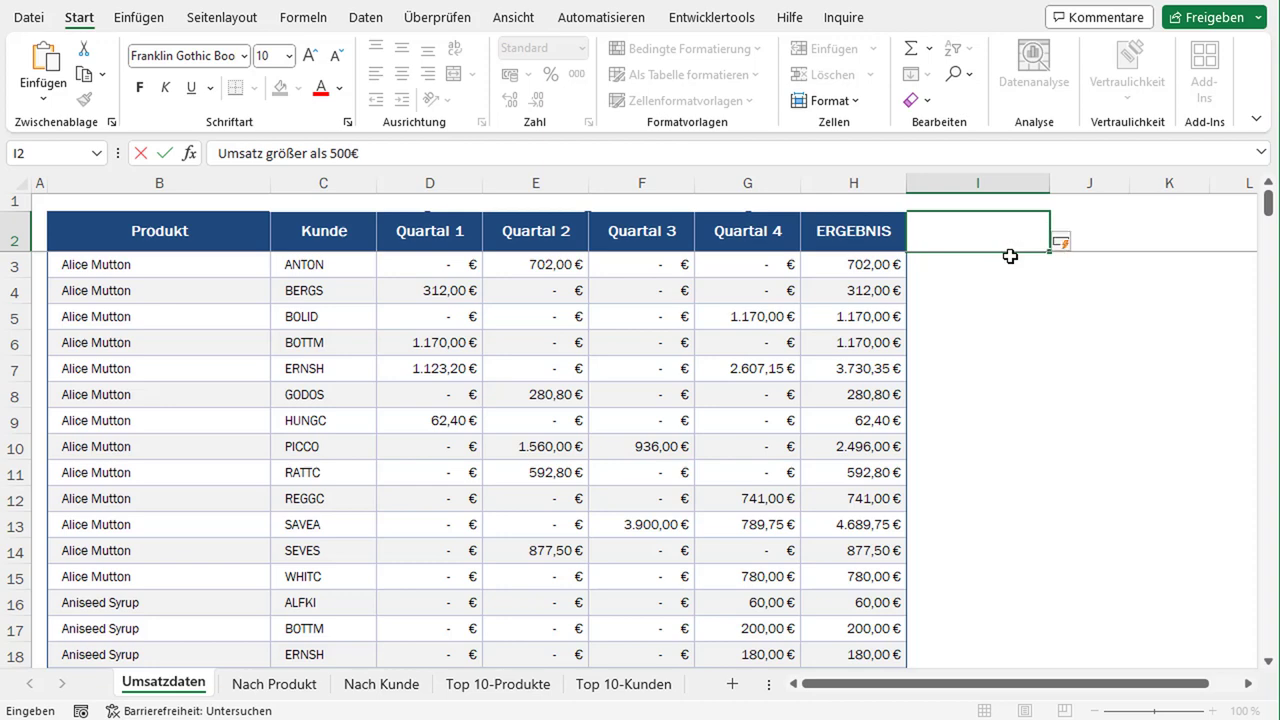
{"action": "double_click", "coordinate": [1047, 181]}
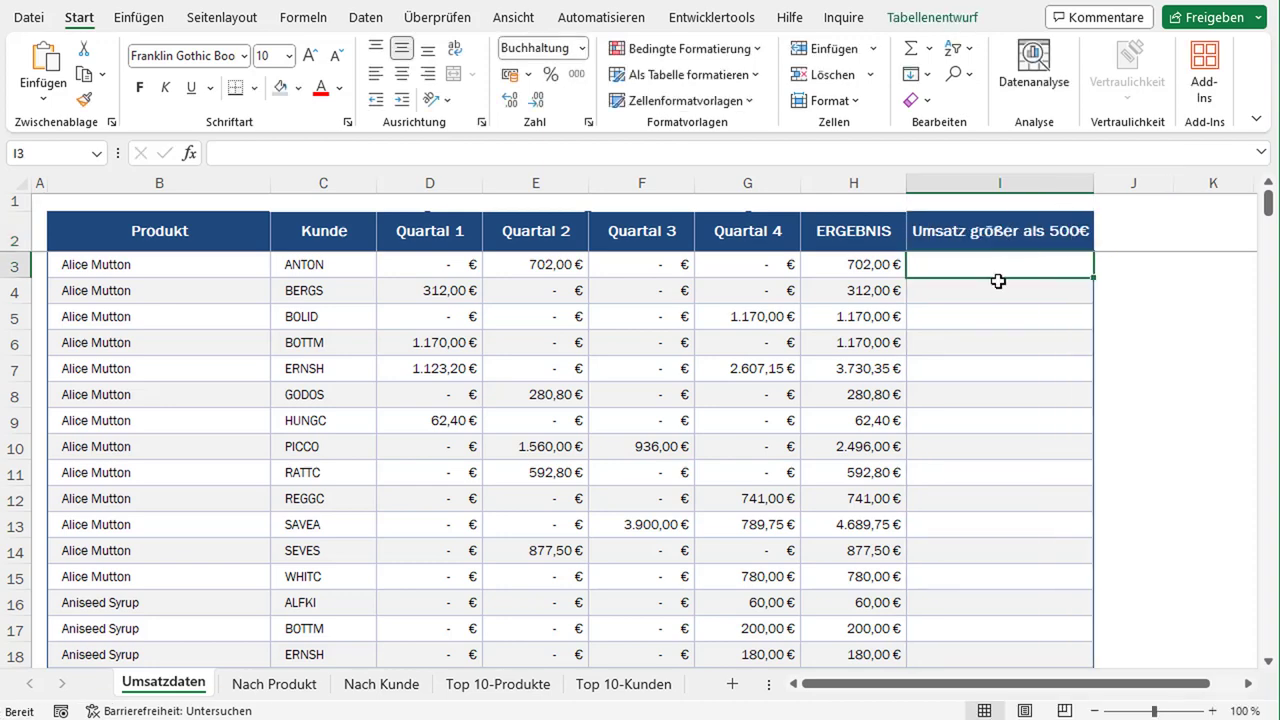
{"action": "type", "text": "="}
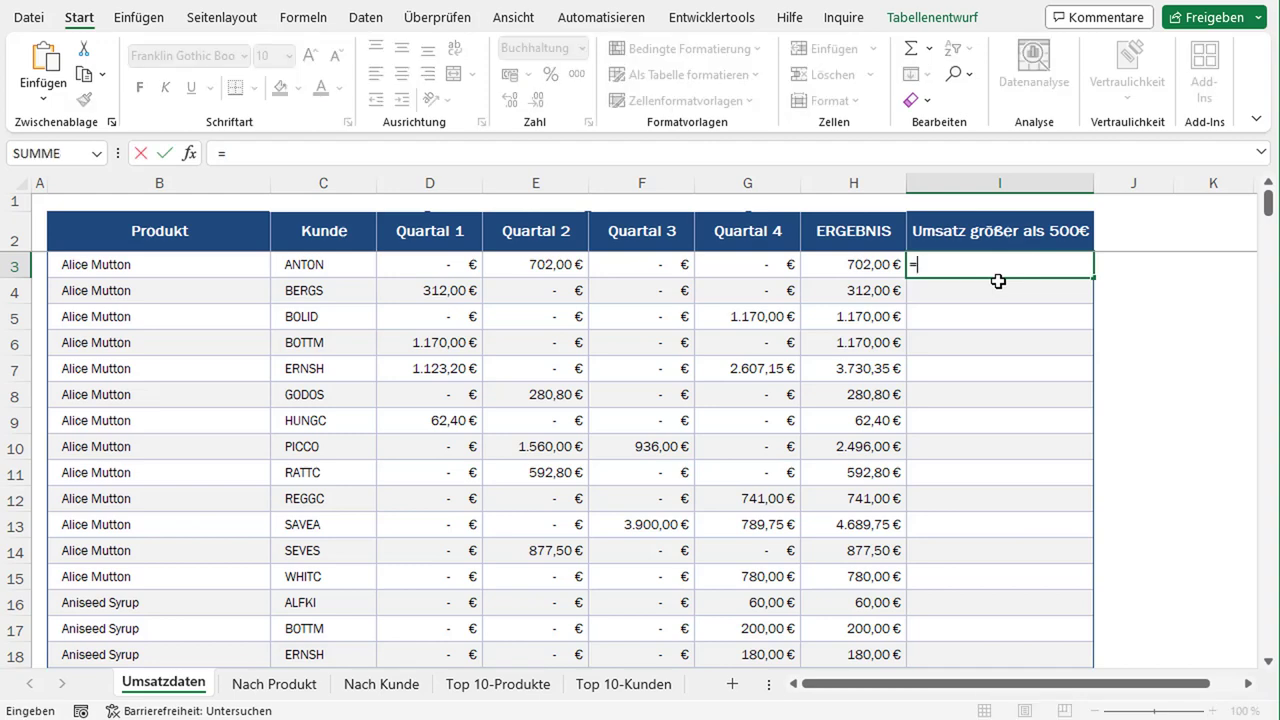
{"action": "type", "text": "WE"}
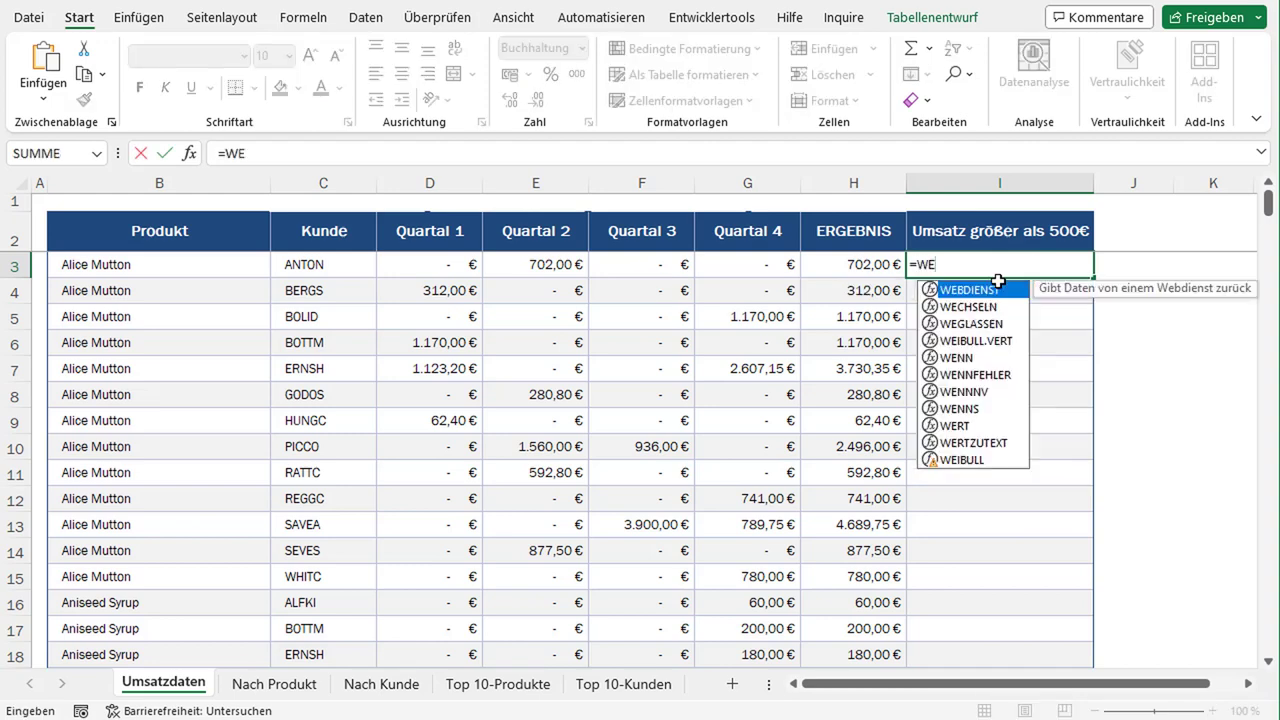
{"action": "type", "text": "NN"}
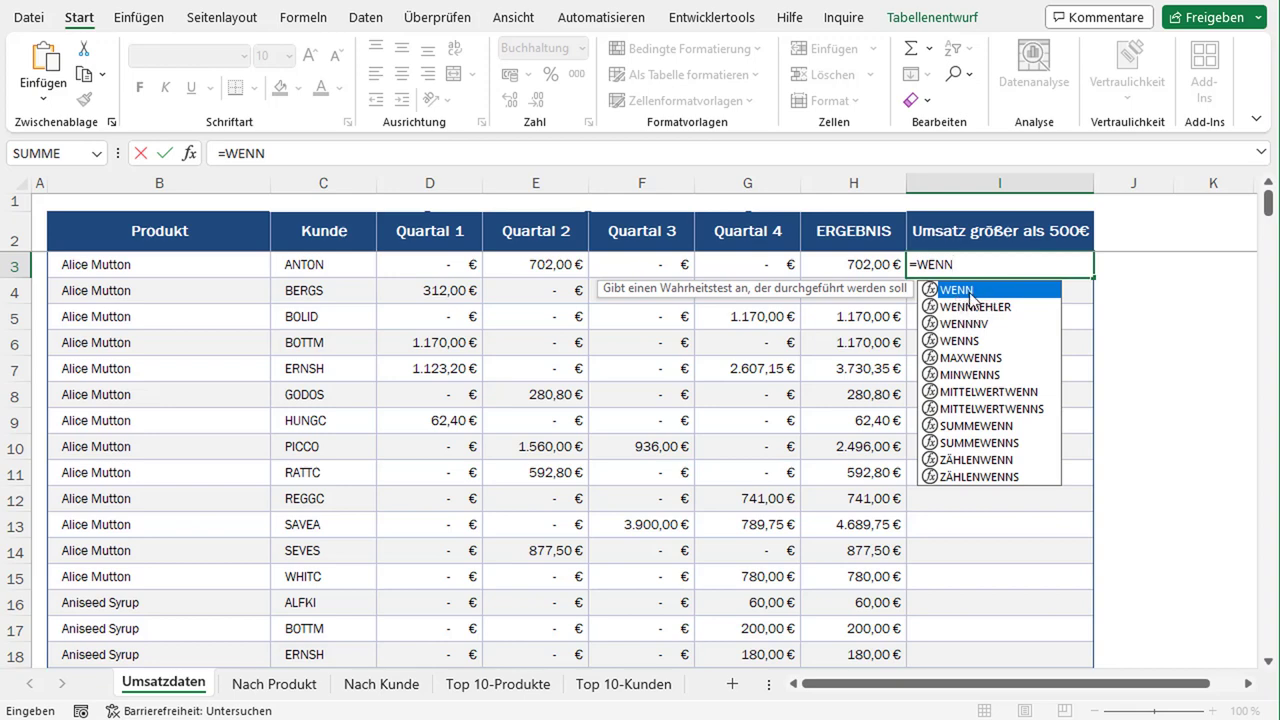
{"action": "double_click", "coordinate": [971, 297]}
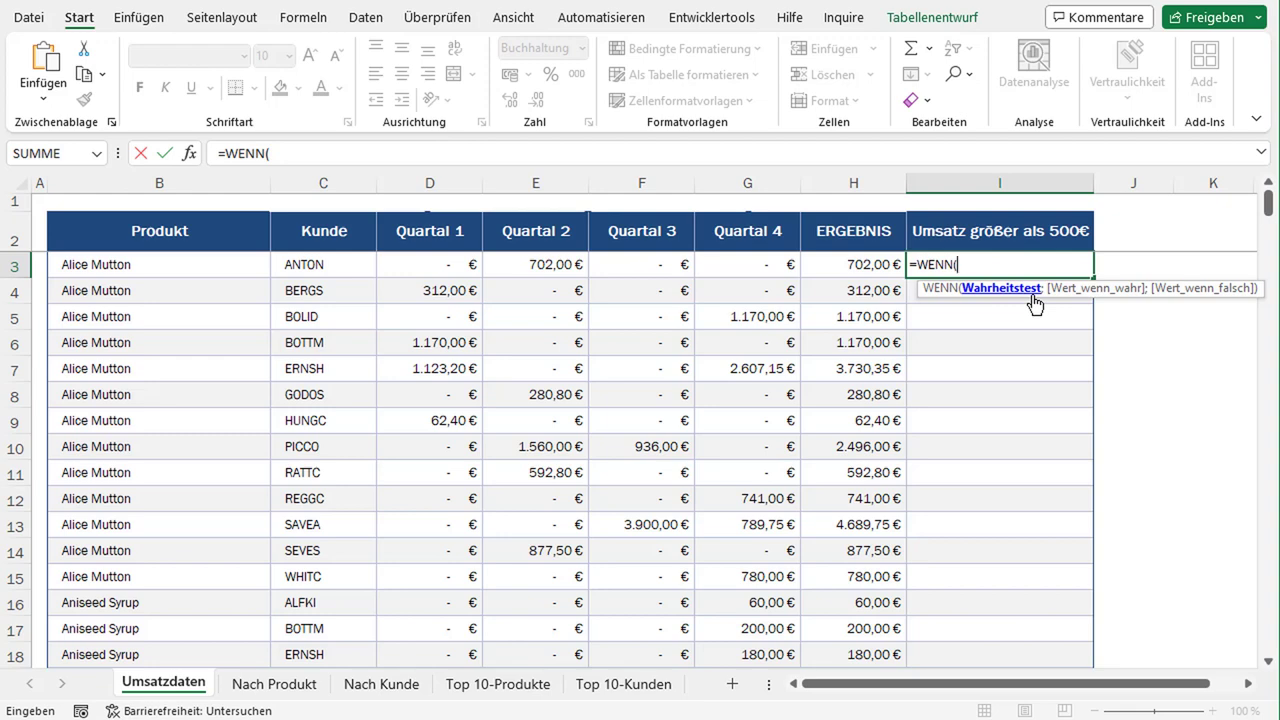
{"action": "left_click", "coordinate": [875, 268]}
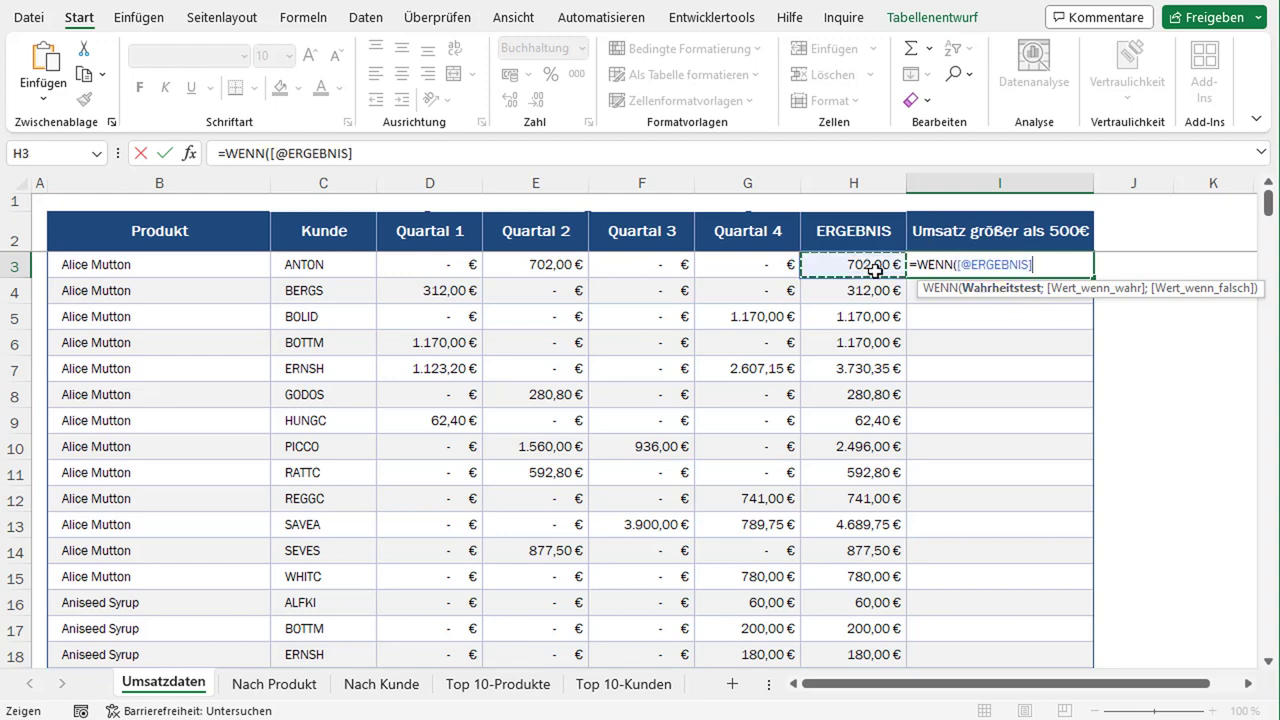
{"action": "type", "text": ">"}
{"action": "type", "text": "500"}
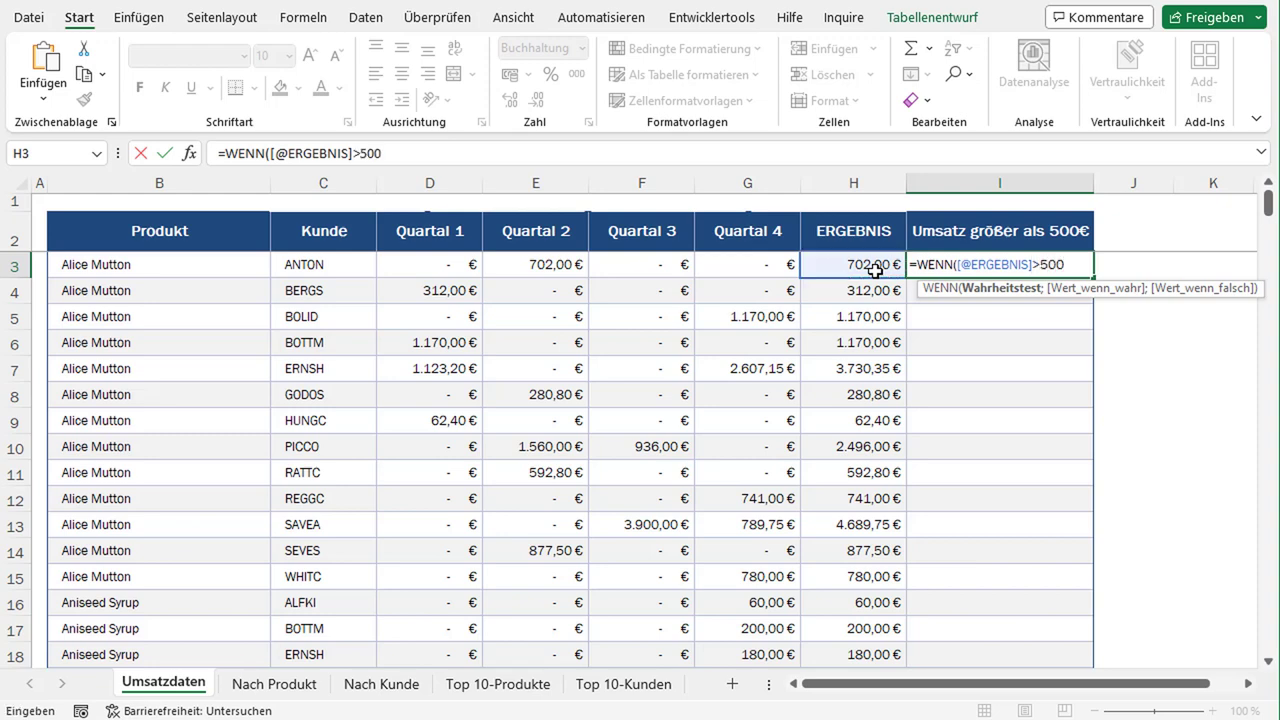
{"action": "type", "text": ";"}
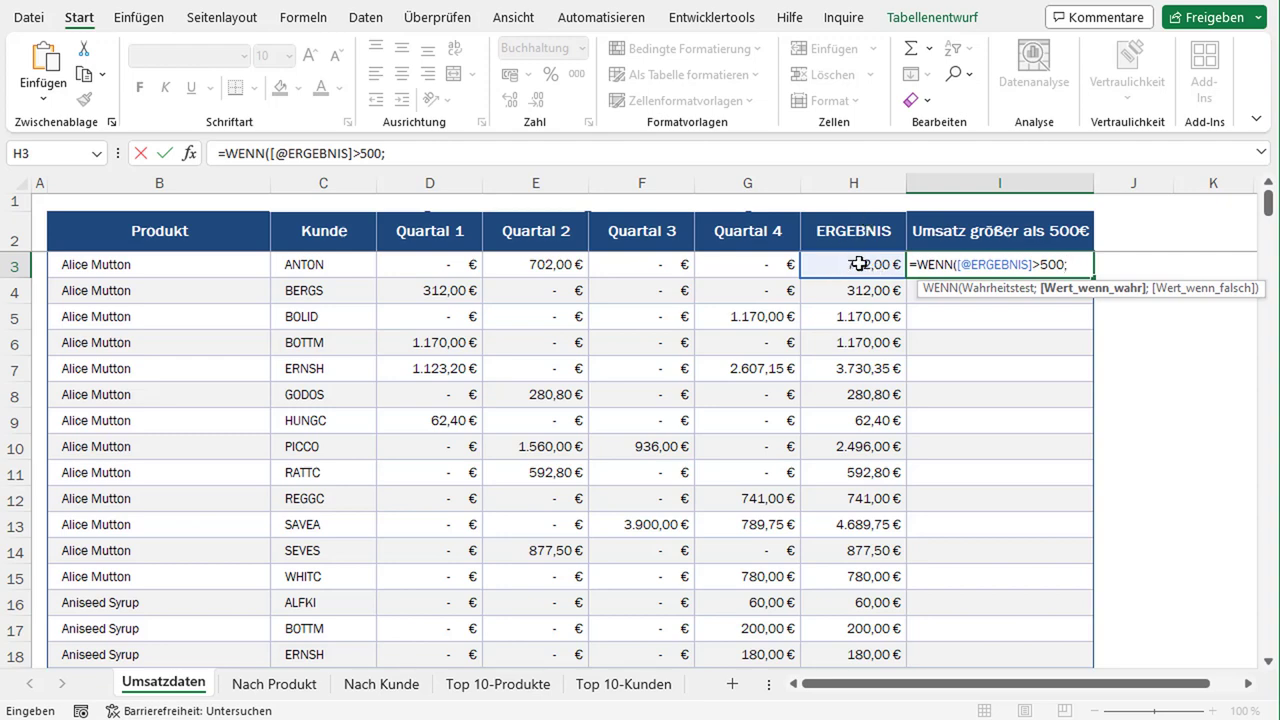
{"action": "left_click", "coordinate": [859, 270]}
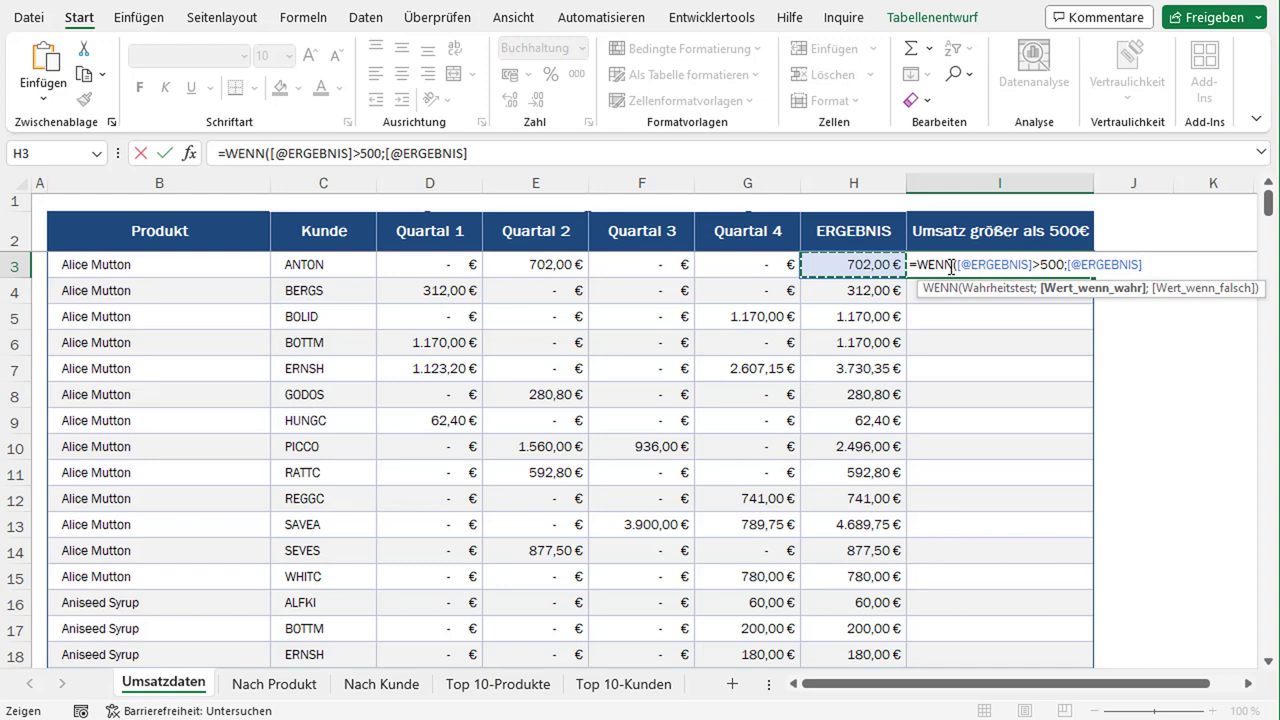
{"action": "type", "text": ";"}
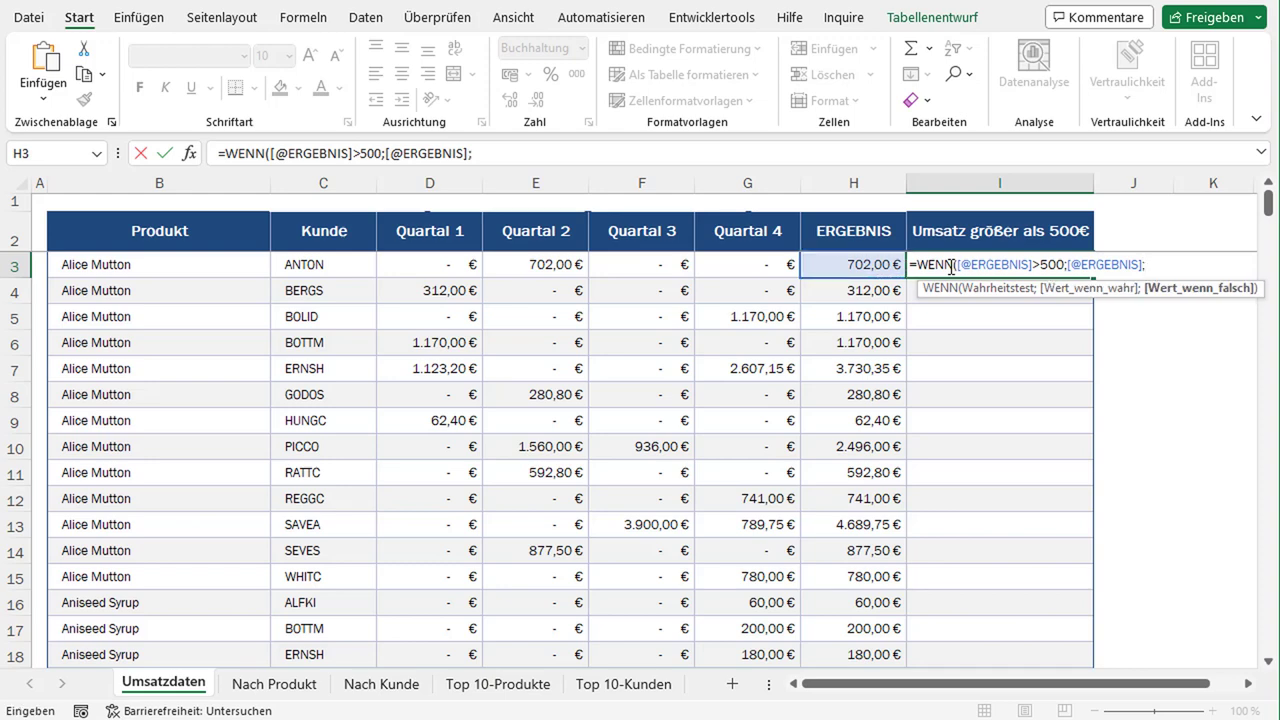
{"action": "type", "text": "0)"}
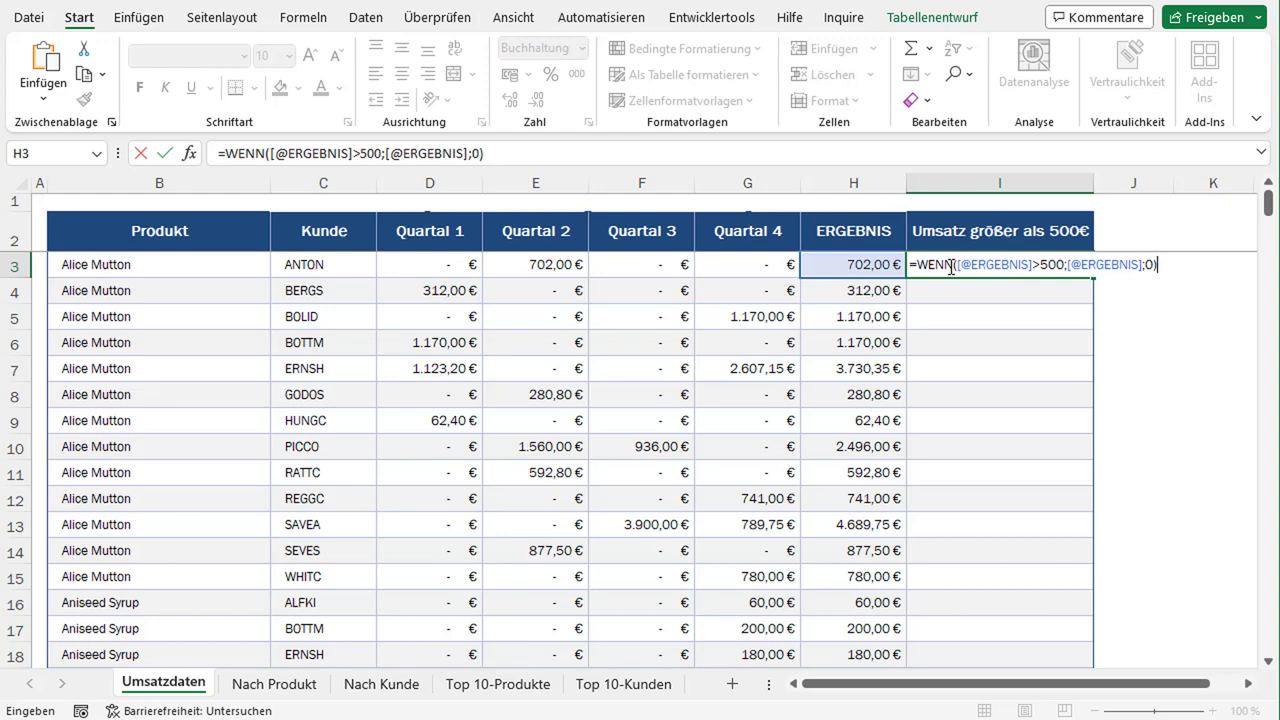
{"action": "key", "text": "Return"}
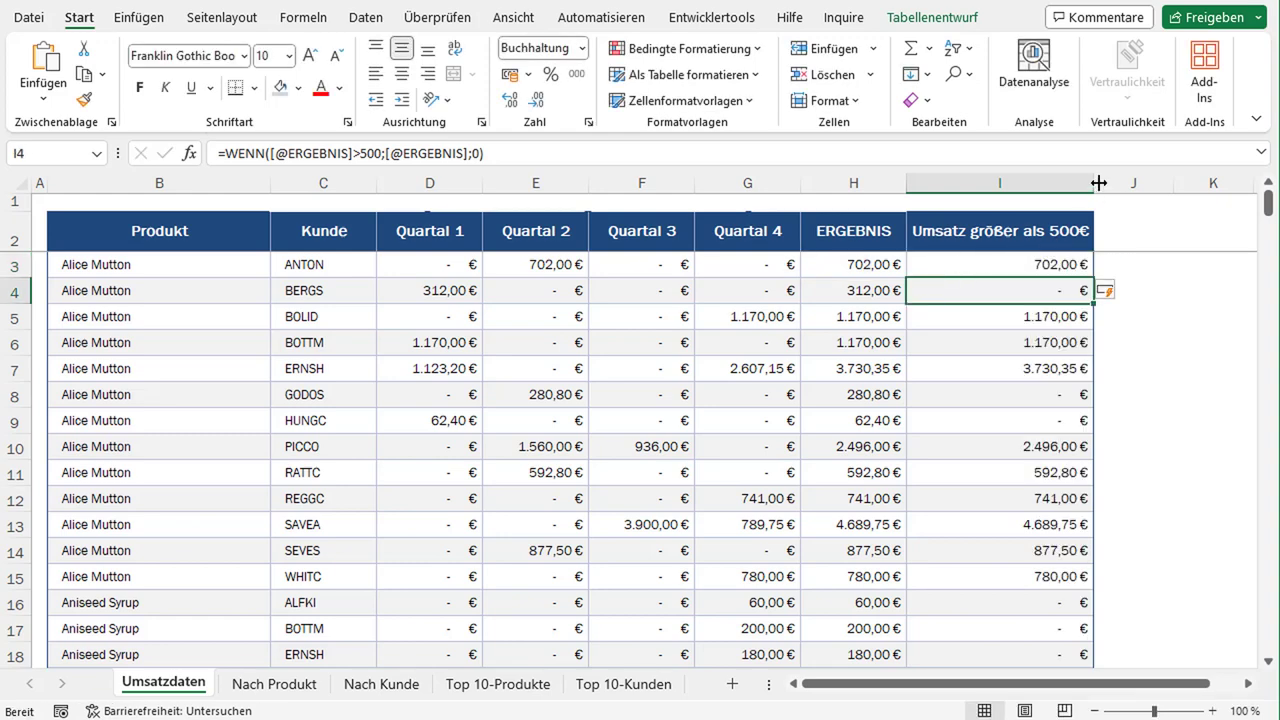
Widen column I slightly and compare the BERGS row's ERGEBNIS total with its WENN result.
{"action": "left_click_drag", "start_coordinate": [1097, 182], "coordinate": [1107, 182]}
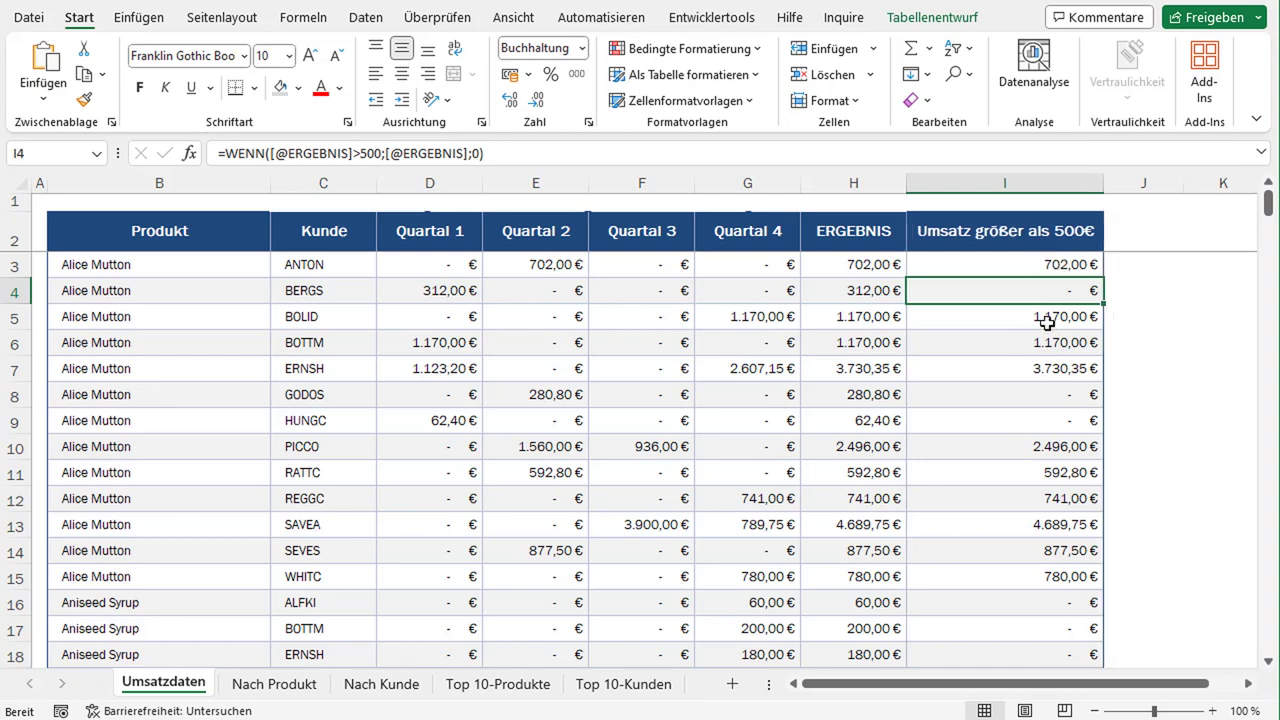
{"action": "left_click", "coordinate": [1043, 260]}
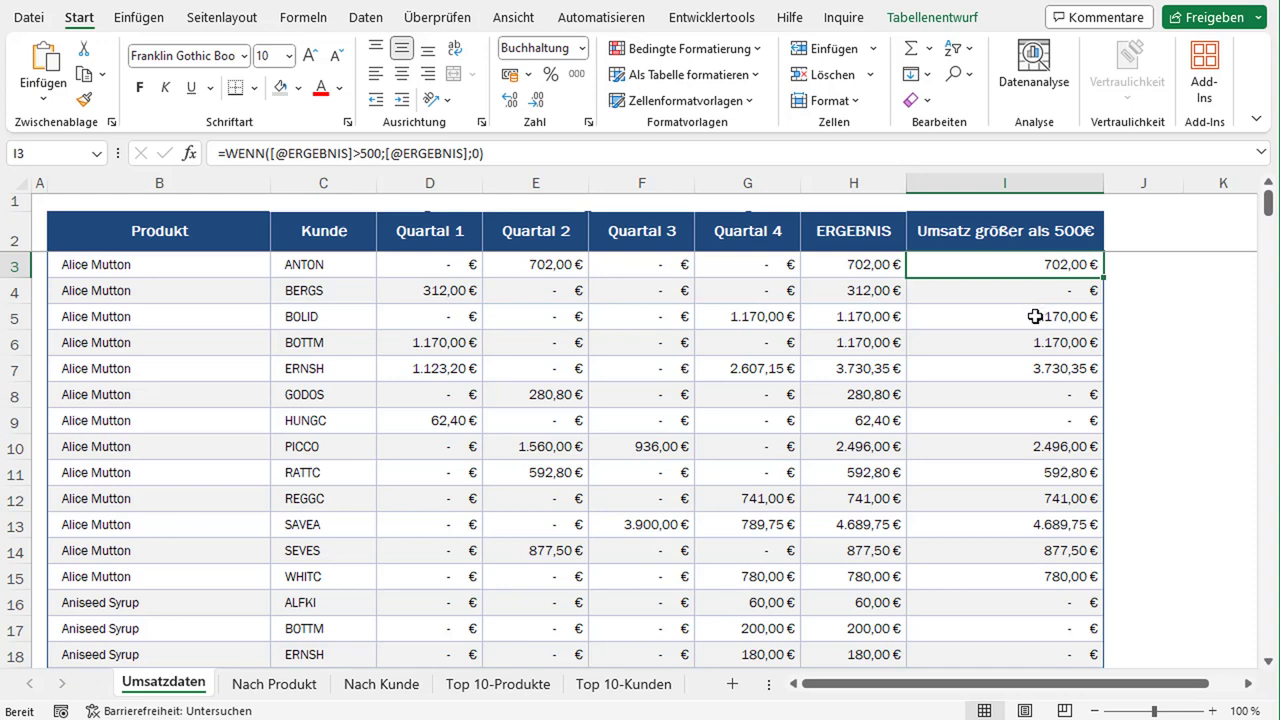
{"action": "left_click", "coordinate": [1023, 296]}
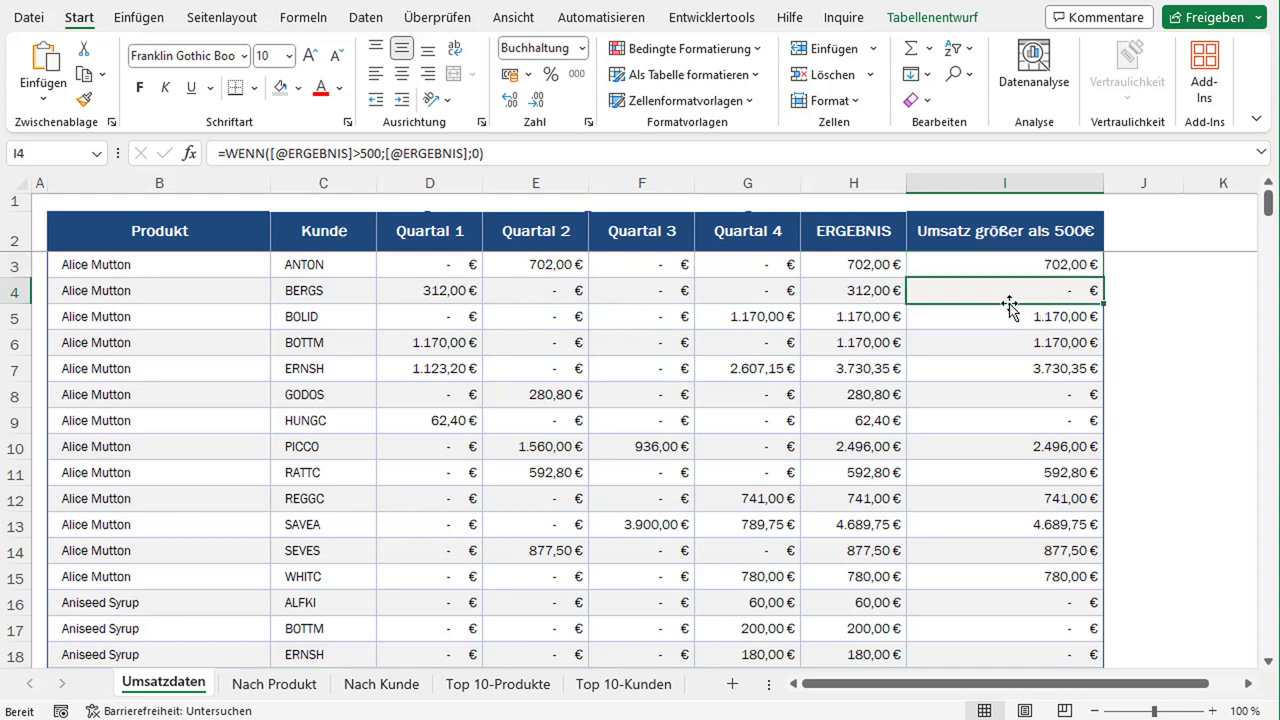
{"action": "left_click", "coordinate": [880, 290]}
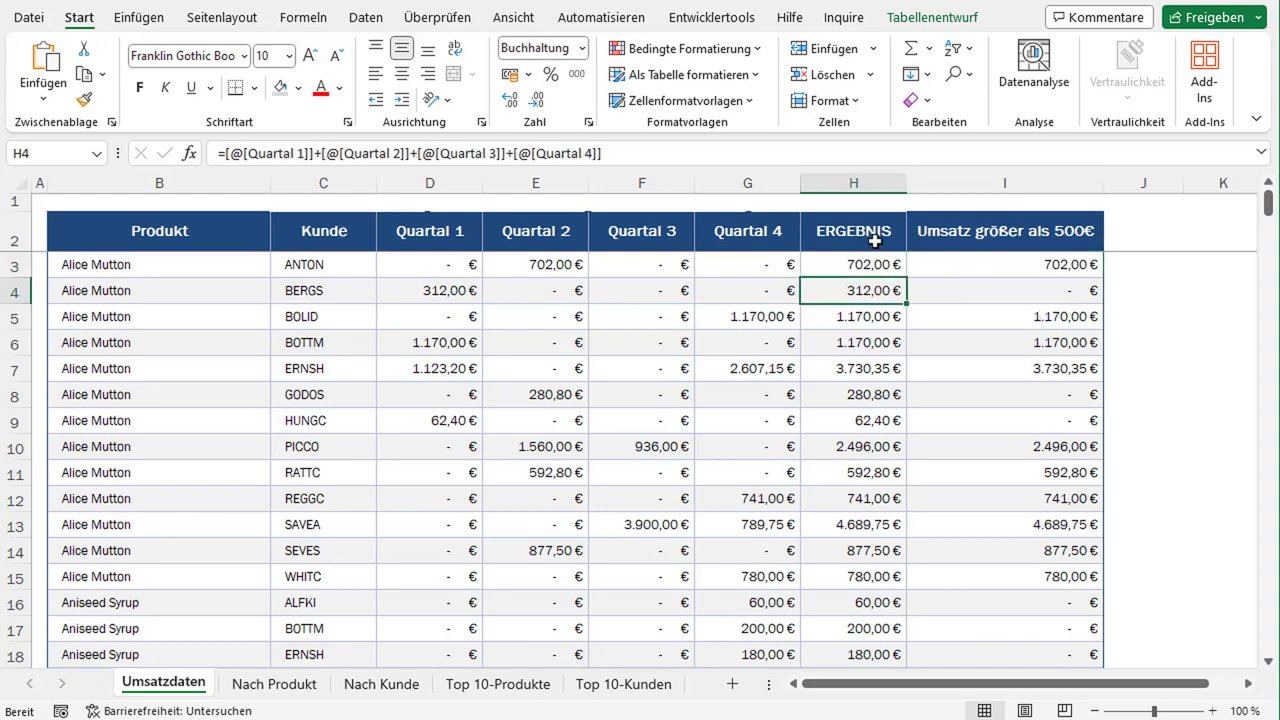
{"action": "left_click", "coordinate": [15, 290]}
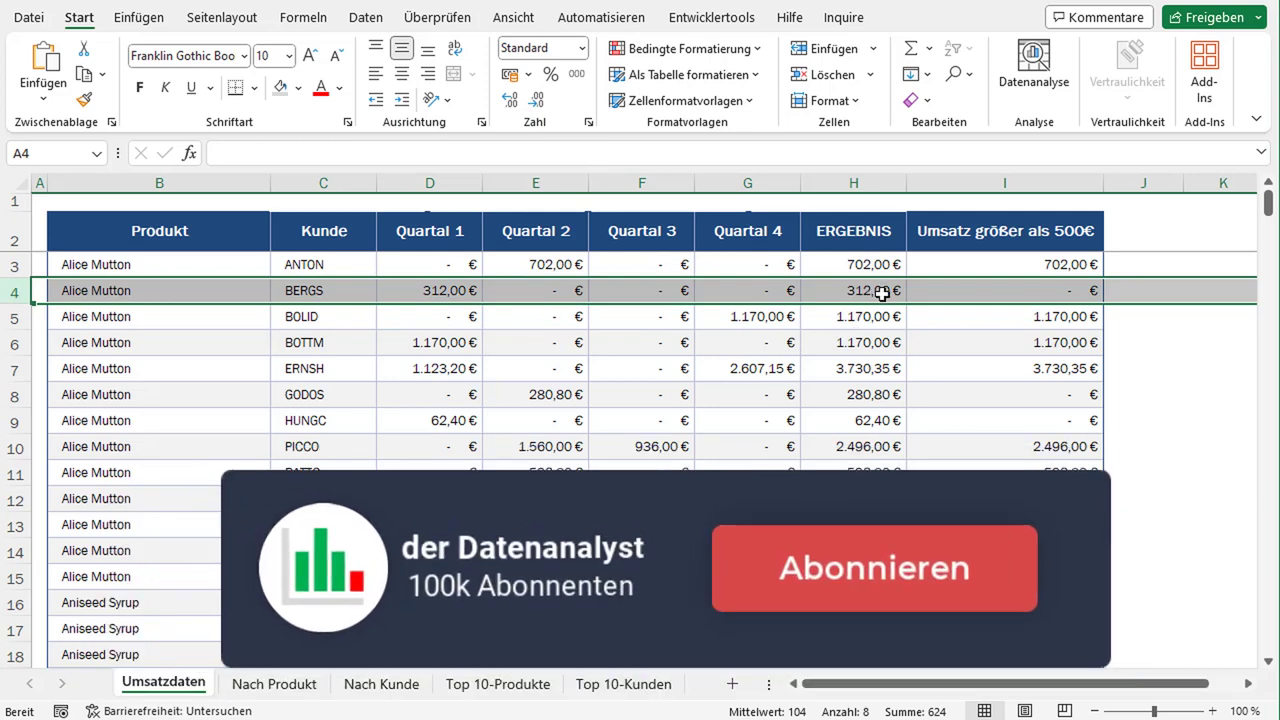
{"action": "left_click", "coordinate": [1051, 290]}
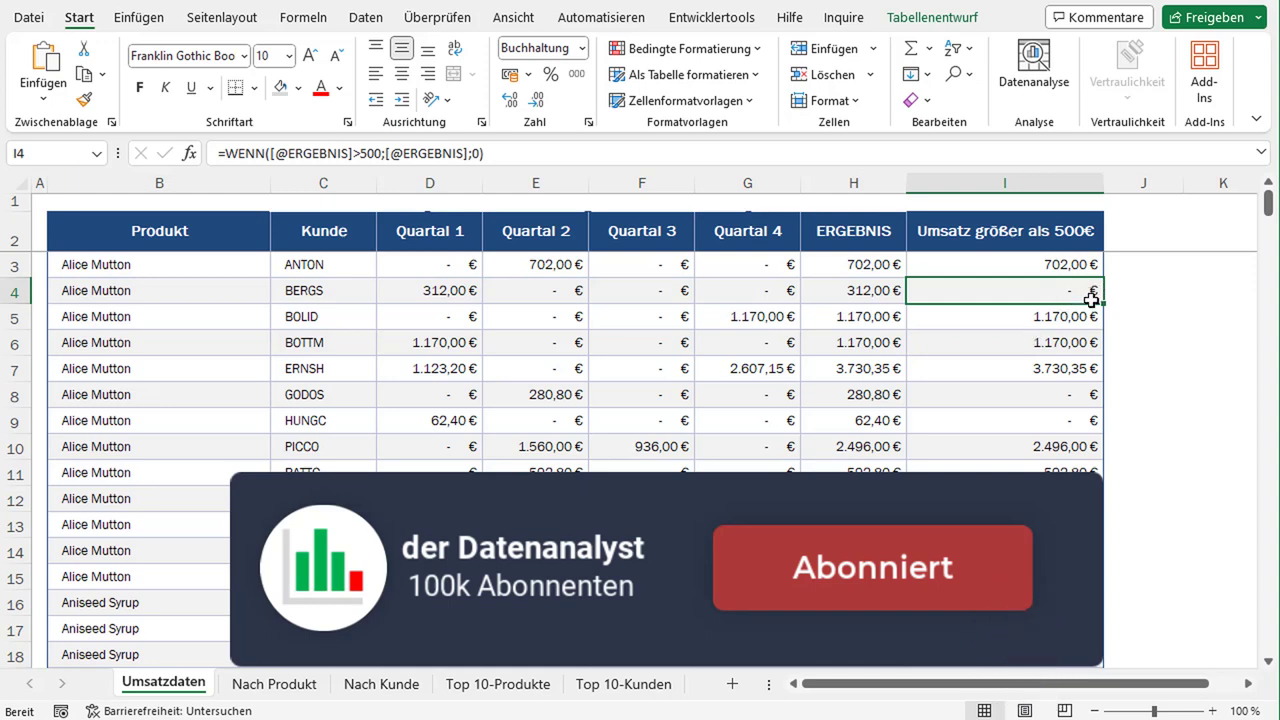
Compare GODOS 280,80 €, HUNGC 62,40 € and BOLID 1.170,00 € results, then edit I3's formula.
{"action": "scroll", "coordinate": [1092, 300], "scroll_direction": "down", "scroll_amount": 1}
{"action": "left_click", "coordinate": [887, 319]}
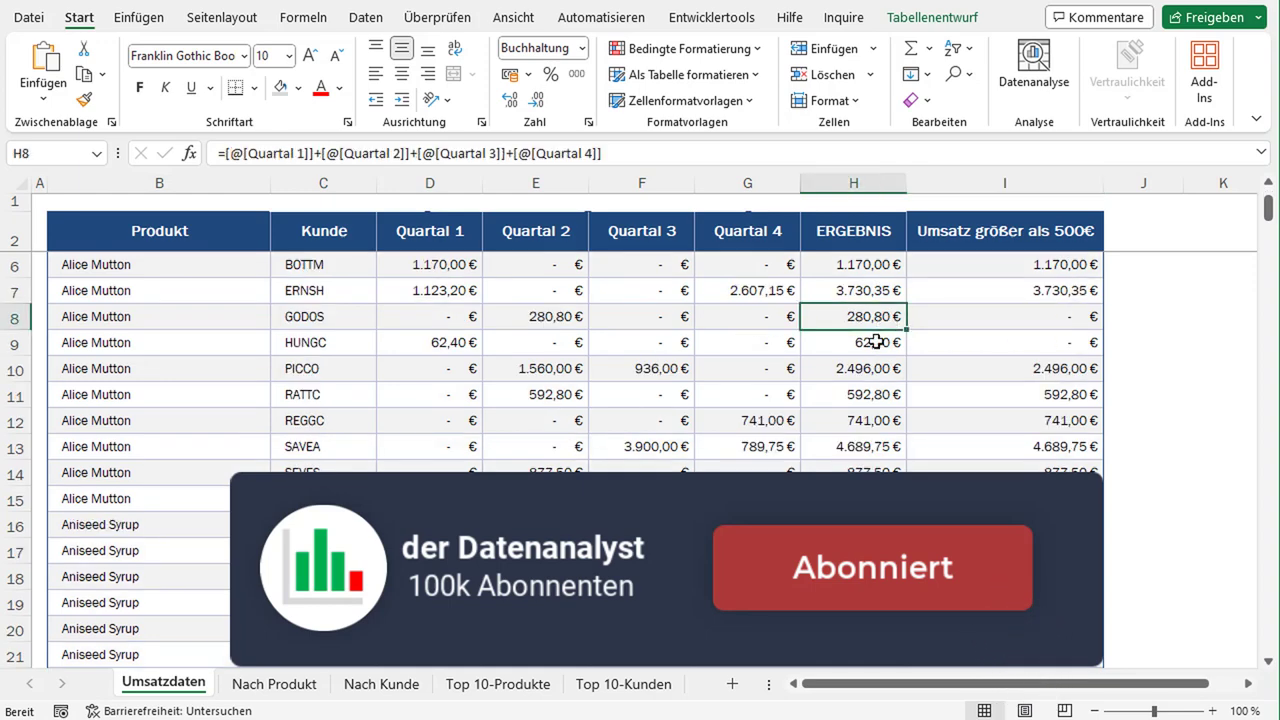
{"action": "left_click", "coordinate": [876, 343]}
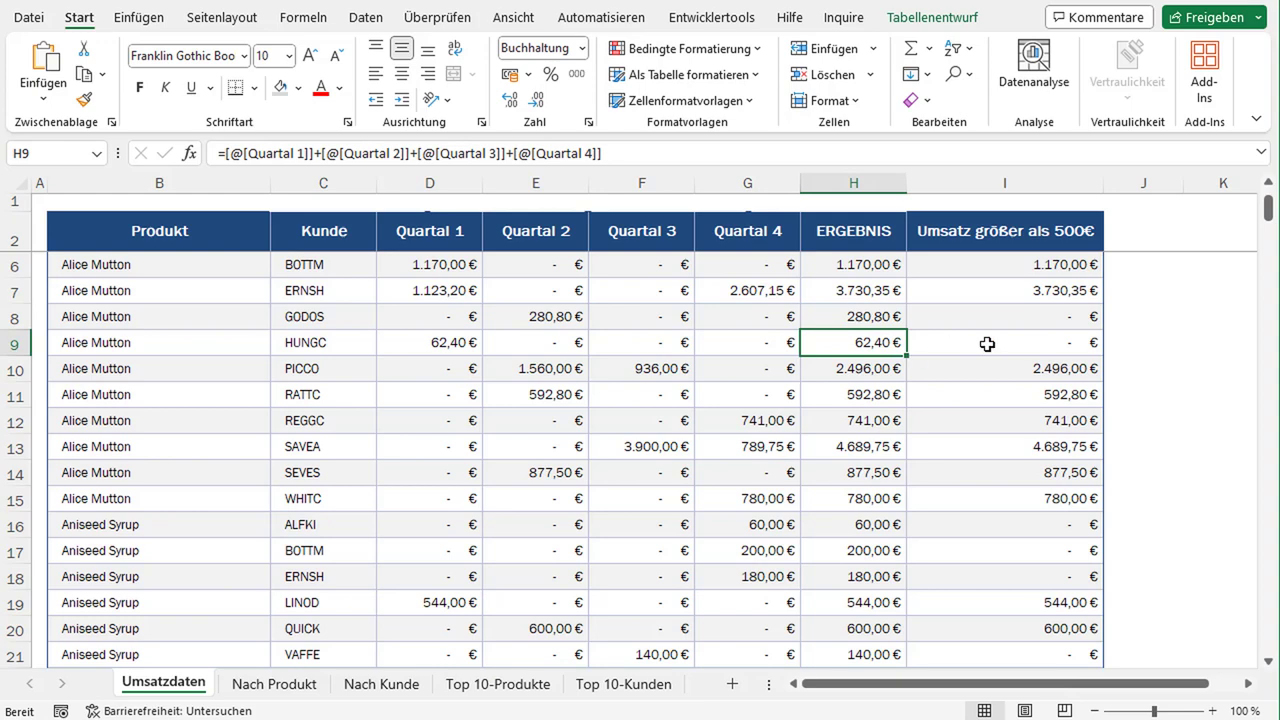
{"action": "scroll", "coordinate": [986, 344], "scroll_direction": "up", "scroll_amount": 1}
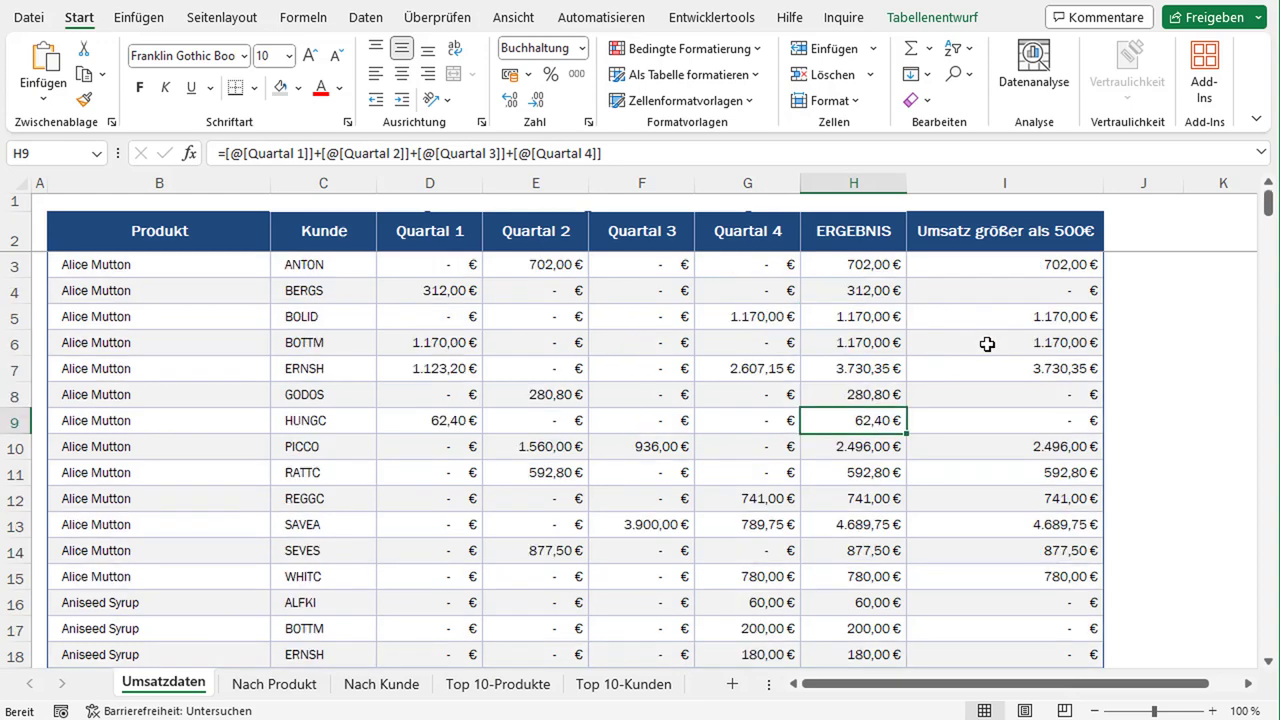
{"action": "left_click", "coordinate": [889, 318]}
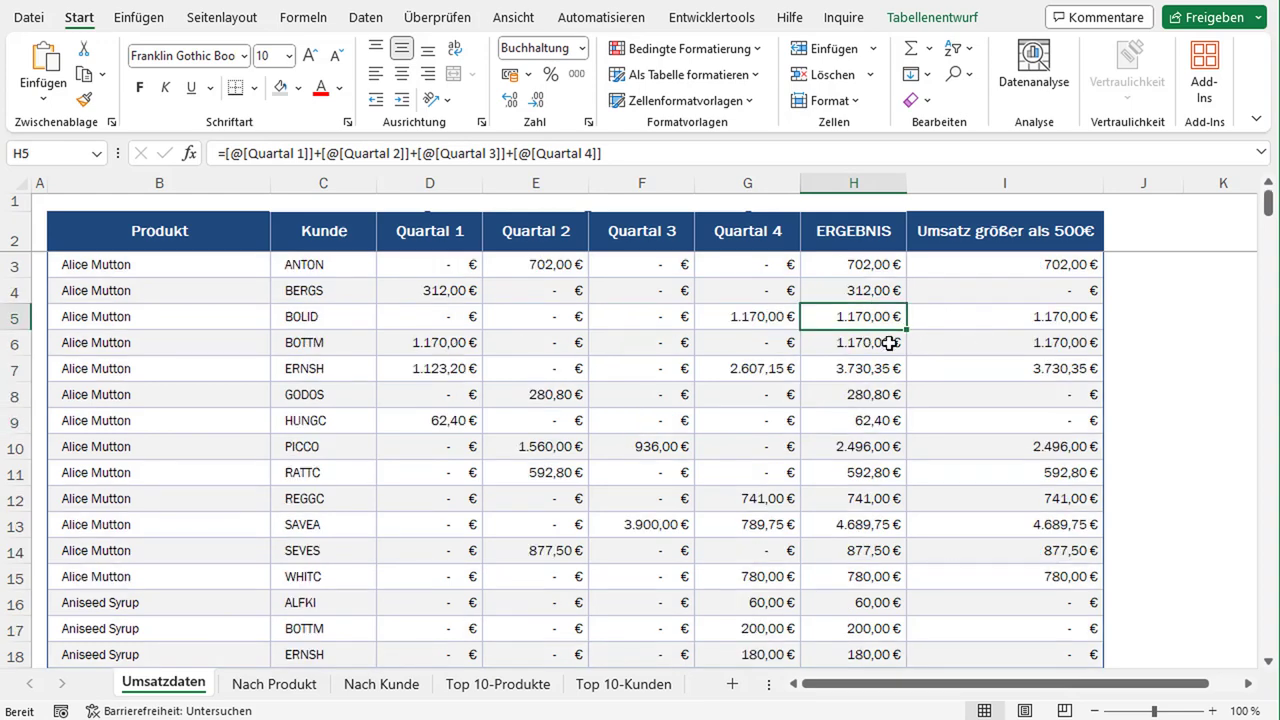
{"action": "left_click_drag", "start_coordinate": [1060, 318], "coordinate": [1063, 367]}
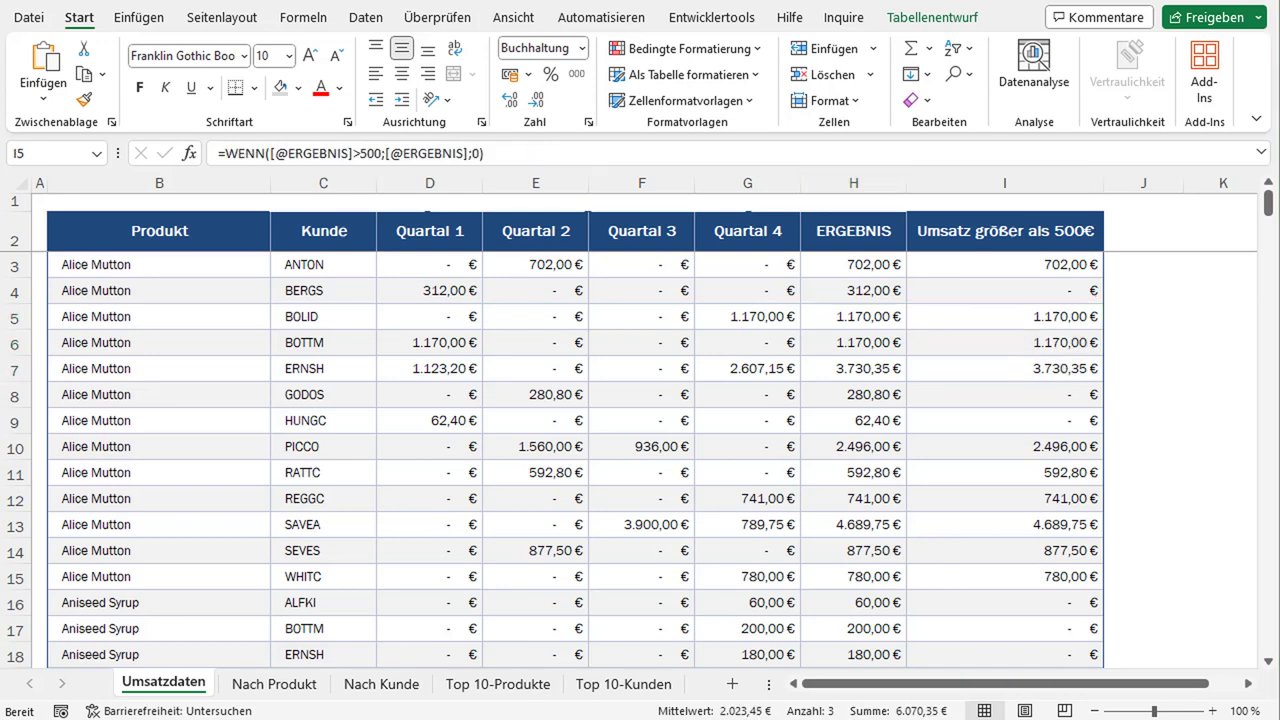
{"action": "left_click", "coordinate": [1014, 266]}
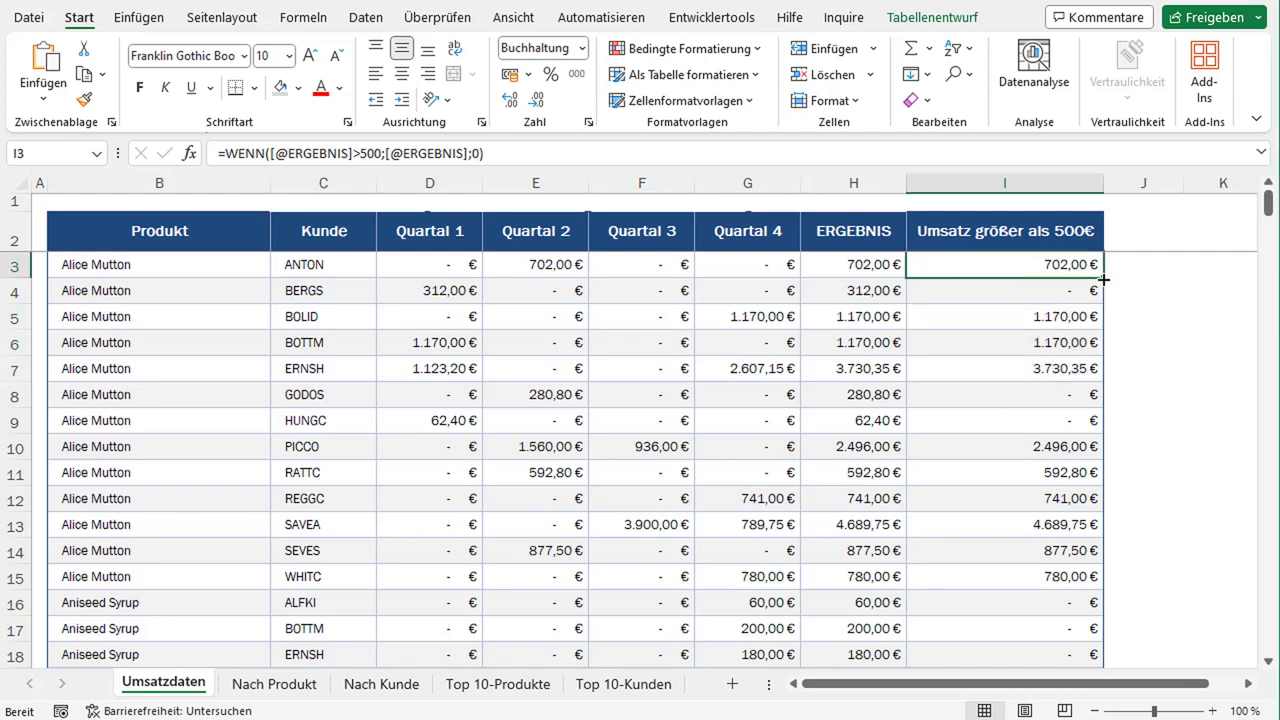
{"action": "left_click", "coordinate": [388, 153]}
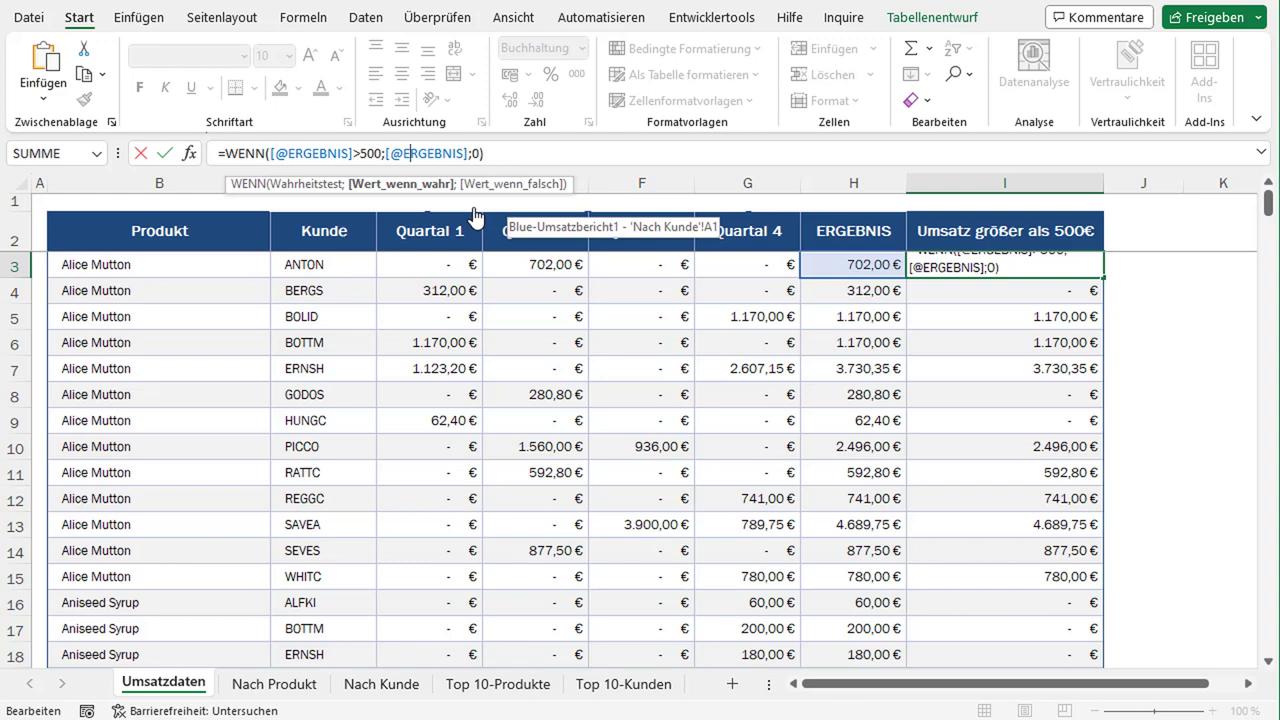
{"action": "left_click", "coordinate": [384, 153]}
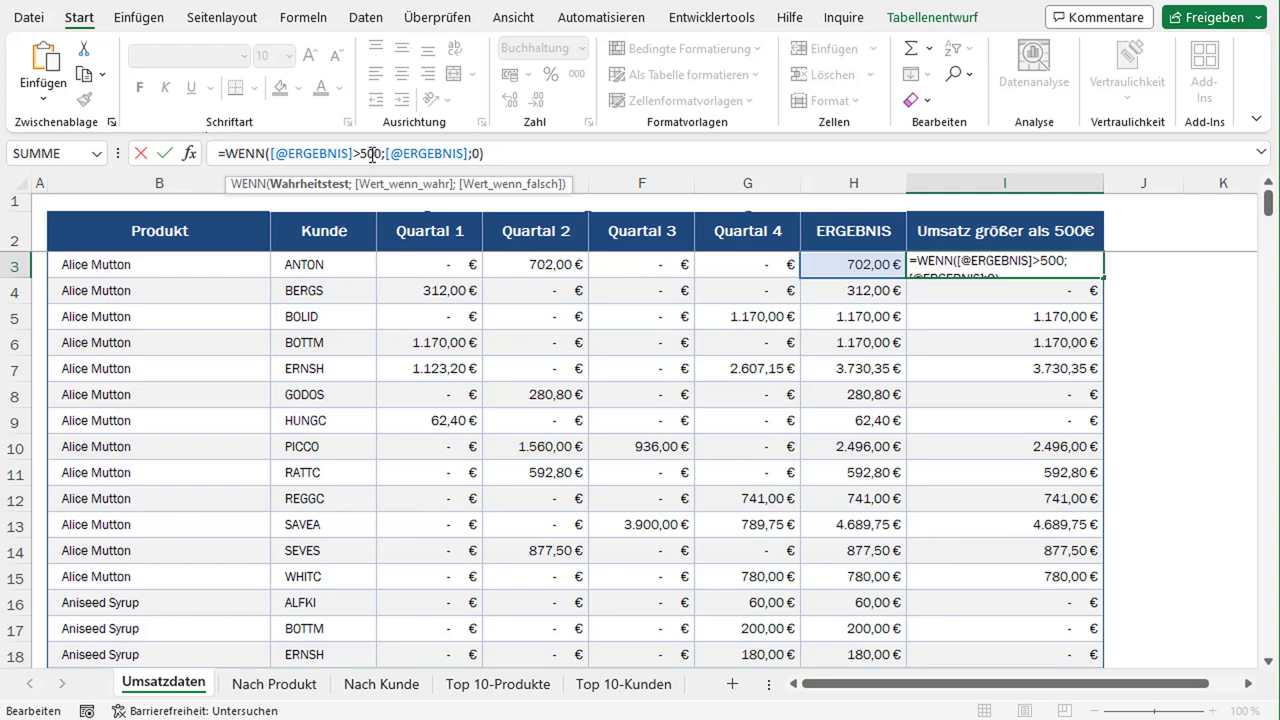
{"action": "left_click", "coordinate": [403, 153]}
{"action": "mouse_move", "coordinate": [398, 184]}
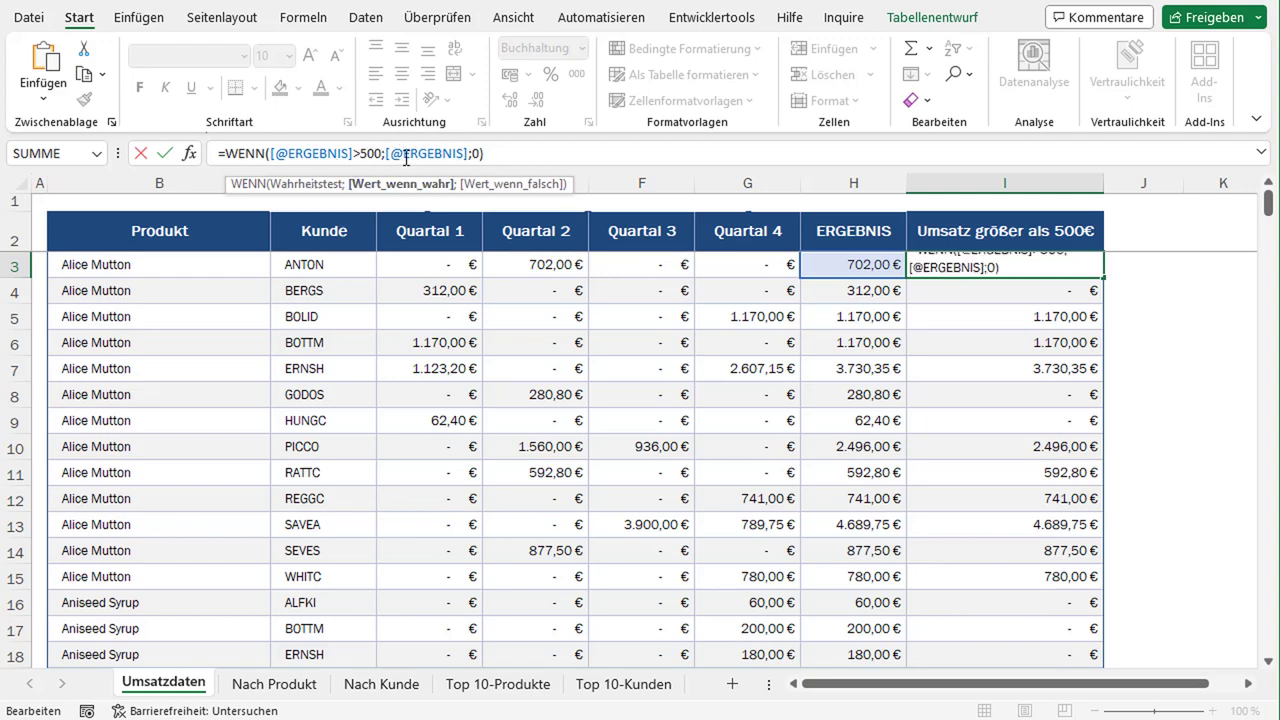
{"action": "left_click_drag", "start_coordinate": [388, 154], "coordinate": [467, 154]}
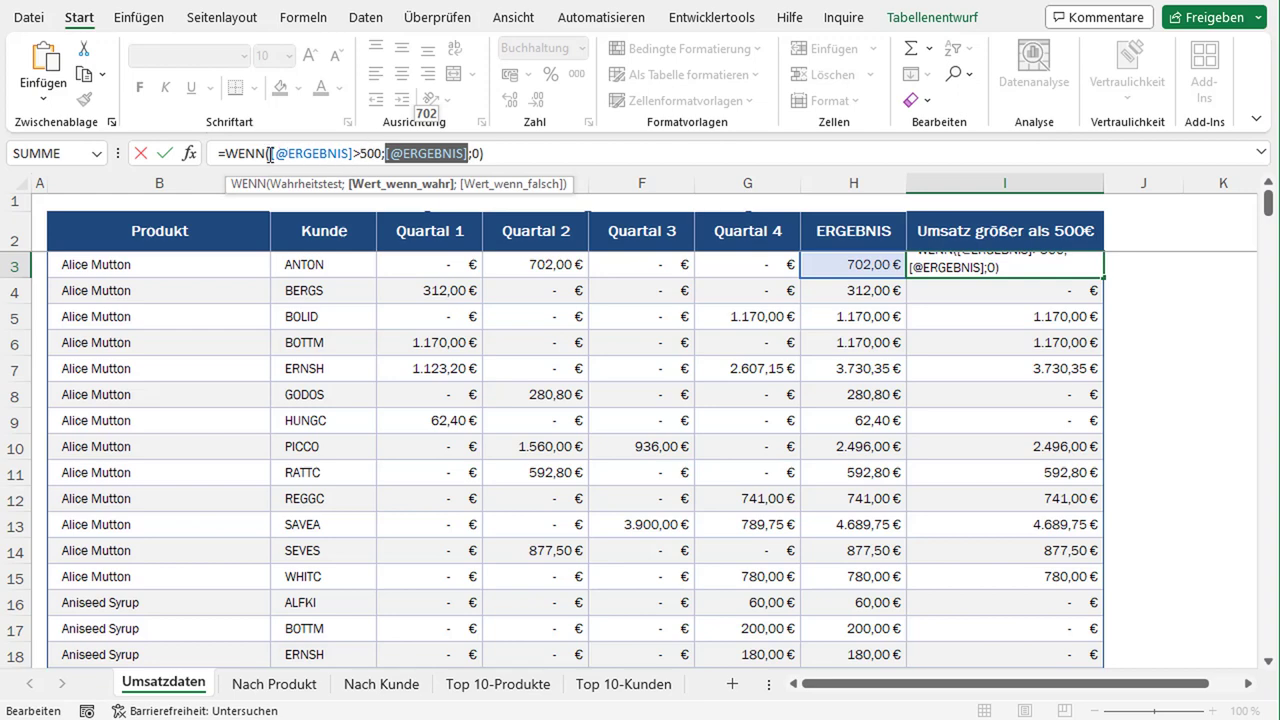
{"action": "mouse_move", "coordinate": [426, 153]}
{"action": "left_click", "coordinate": [455, 153]}
{"action": "left_click_drag", "start_coordinate": [467, 153], "coordinate": [391, 153]}
{"action": "key", "text": "Delete"}
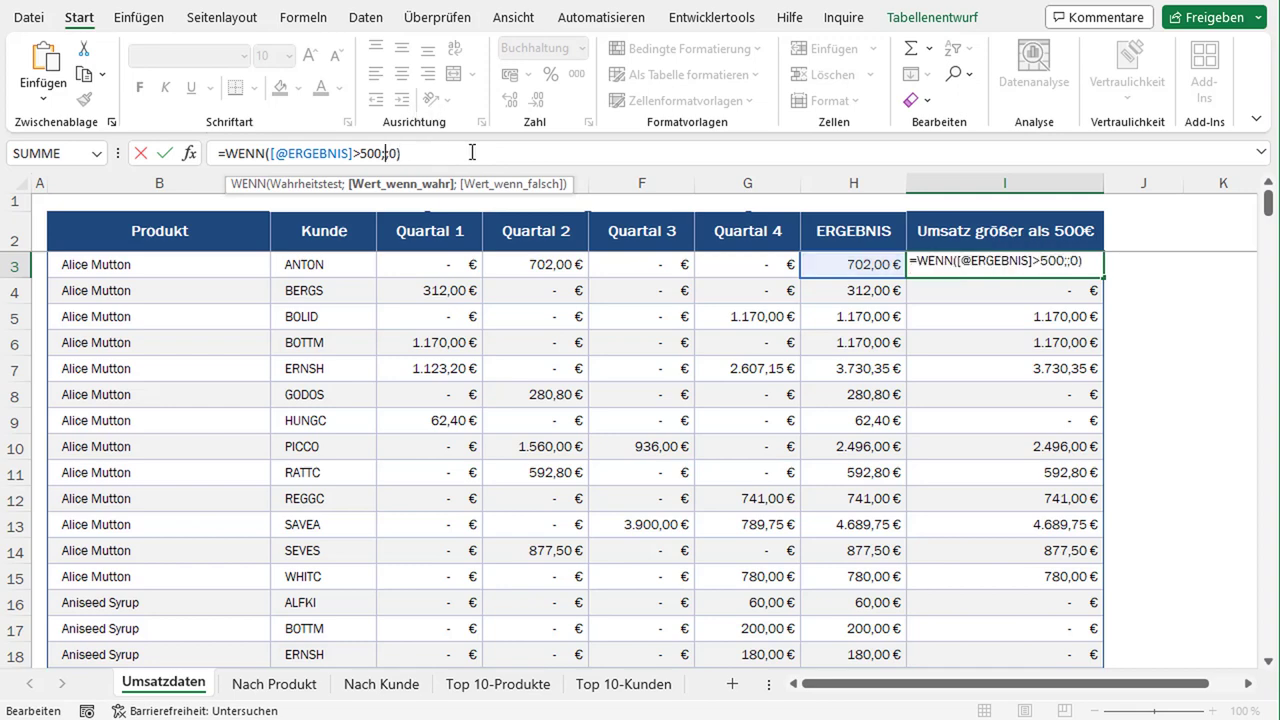
{"action": "type", "text": "WENN"}
{"action": "key", "text": "Tab"}
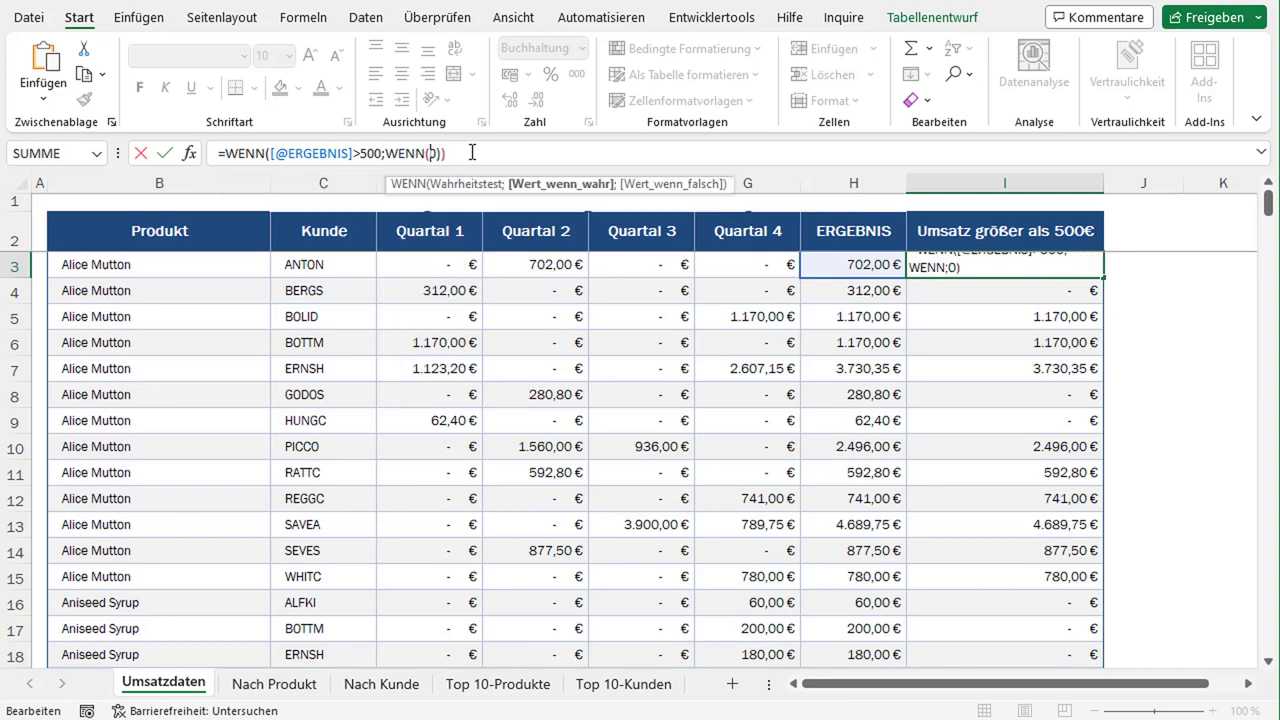
{"action": "type", "text": ")"}
{"action": "key", "text": "Left"}
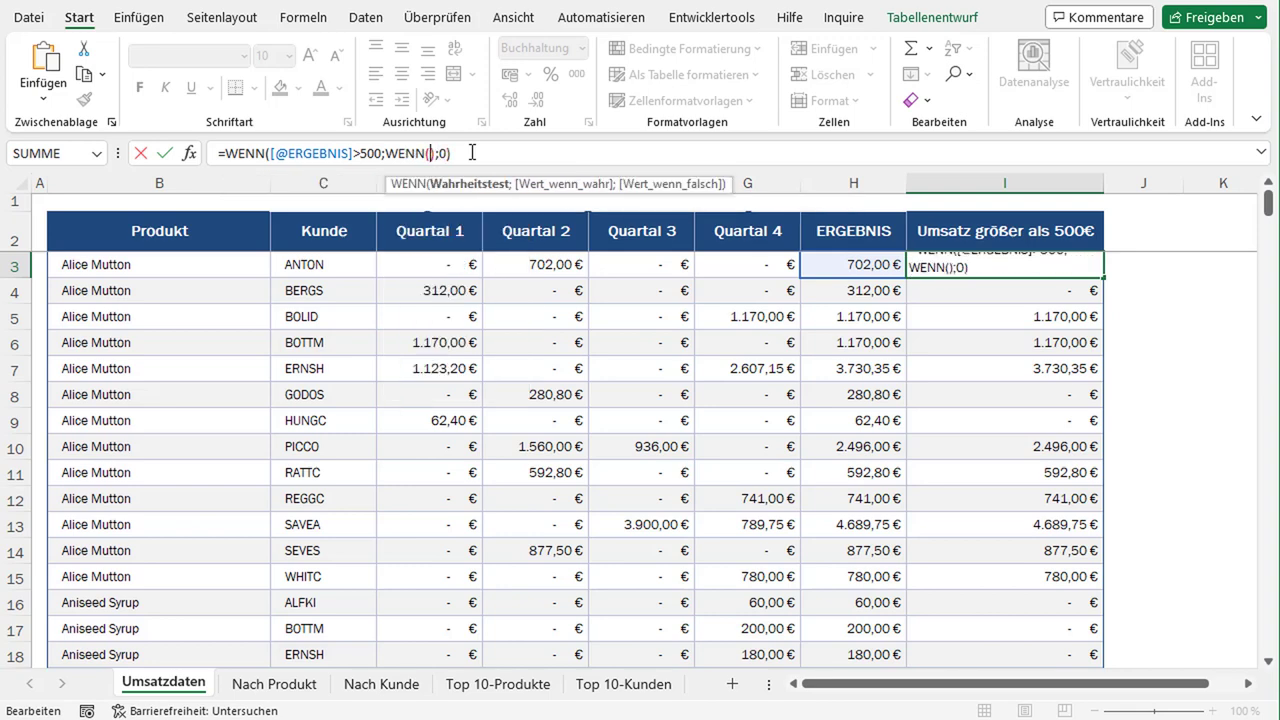
{"action": "left_click", "coordinate": [331, 270]}
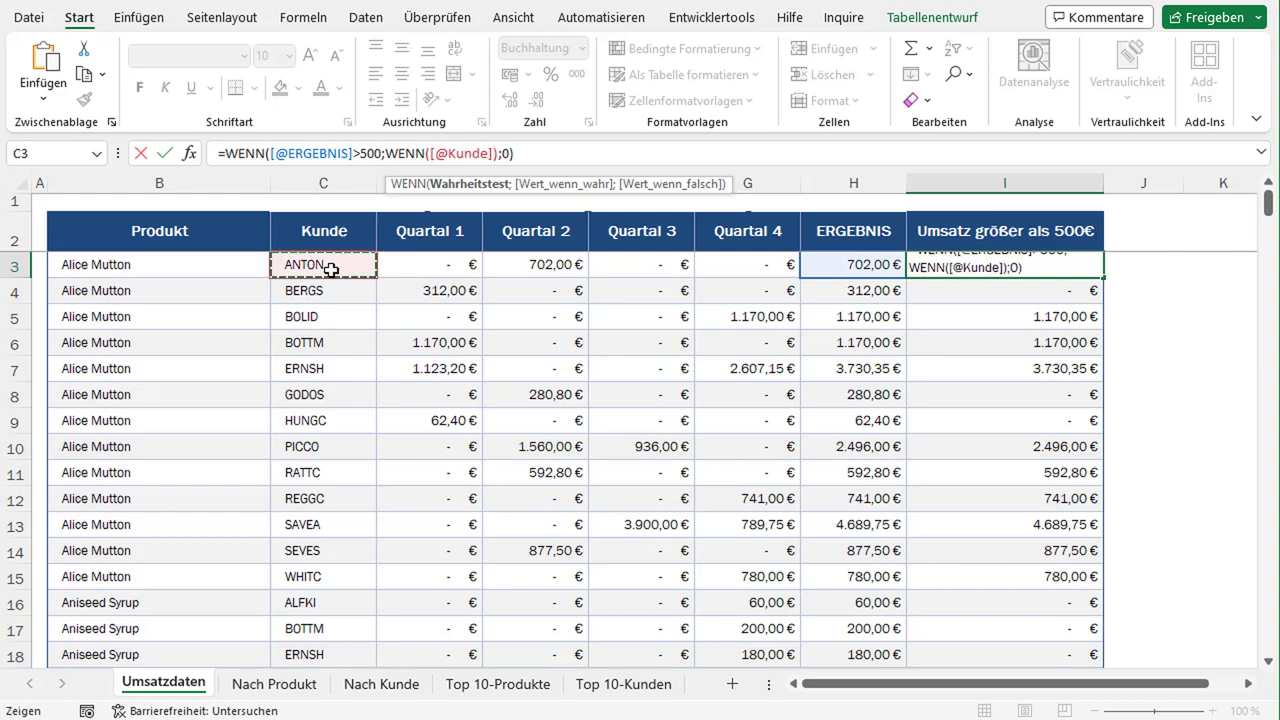
{"action": "type", "text": "=\"AN"}
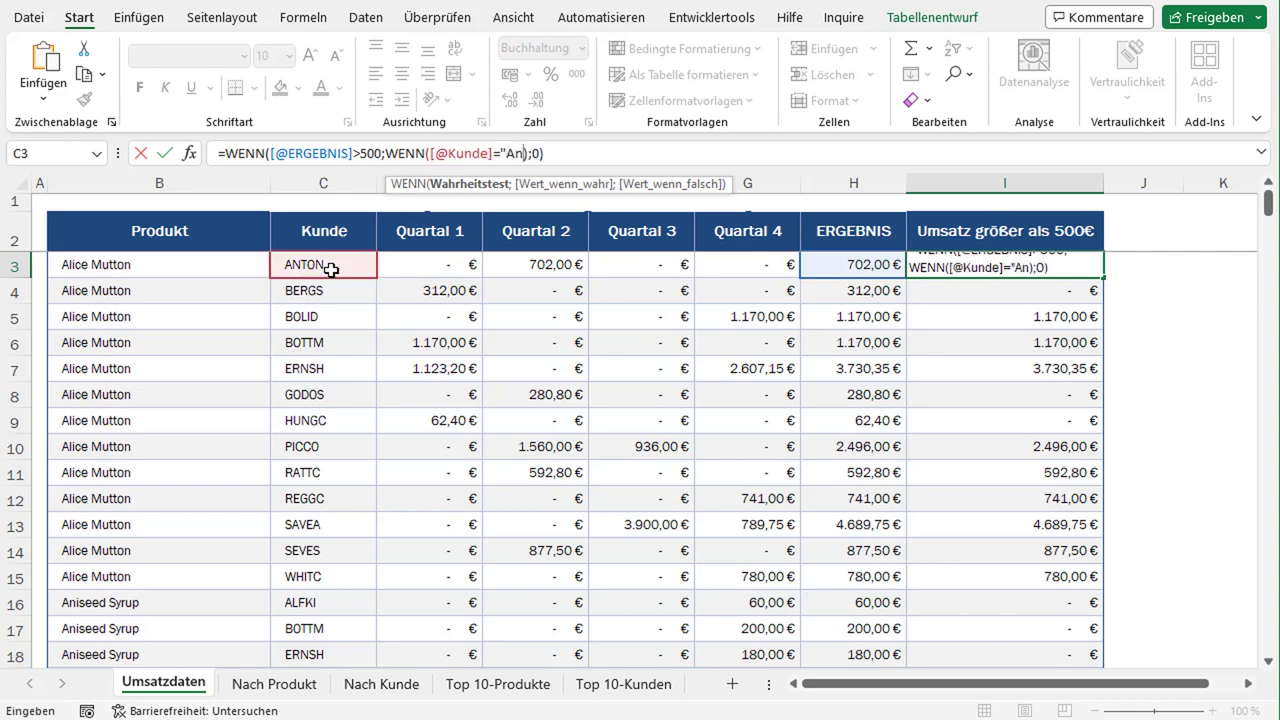
{"action": "type", "text": "TON\""}
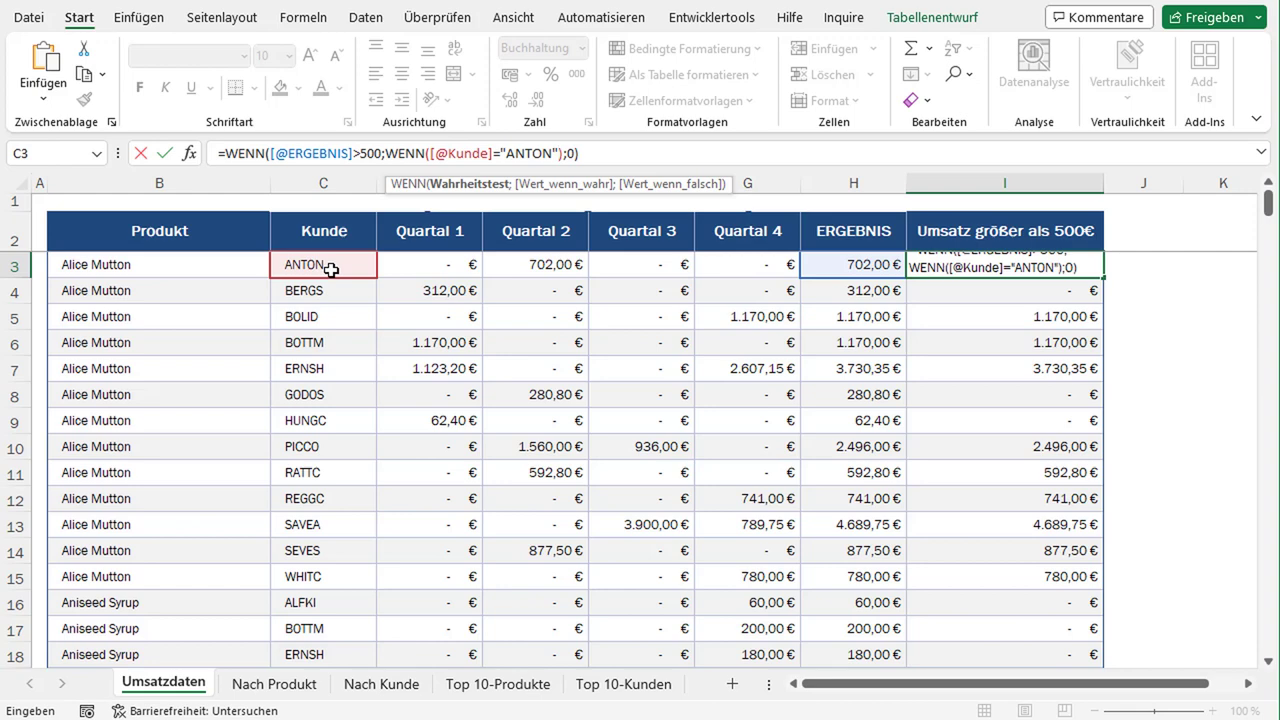
{"action": "type", "text": ";"}
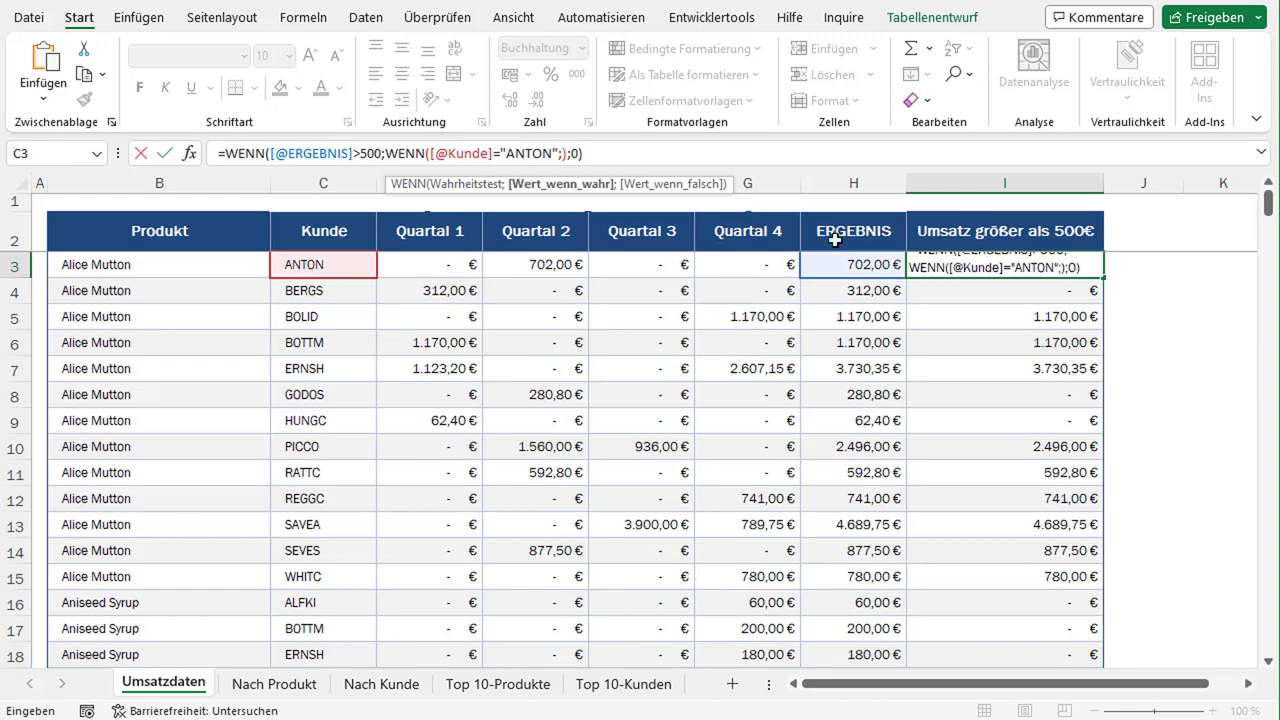
{"action": "left_click", "coordinate": [874, 266]}
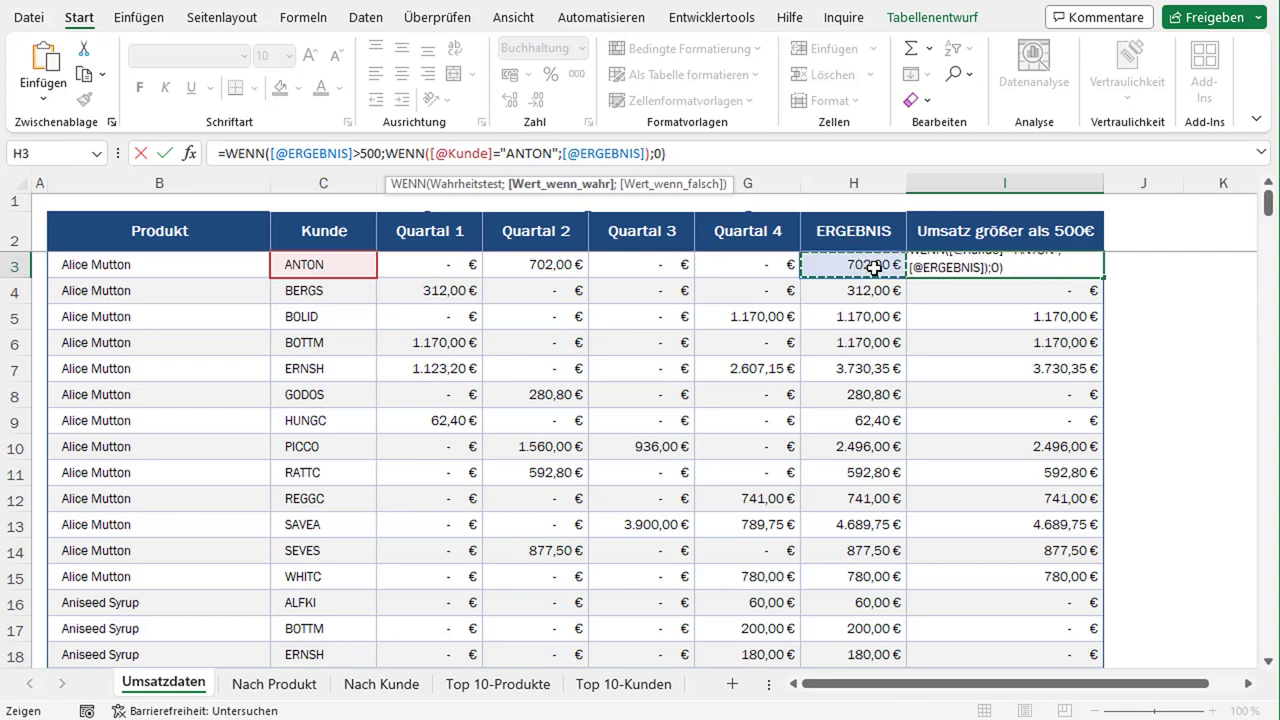
{"action": "type", "text": ";0"}
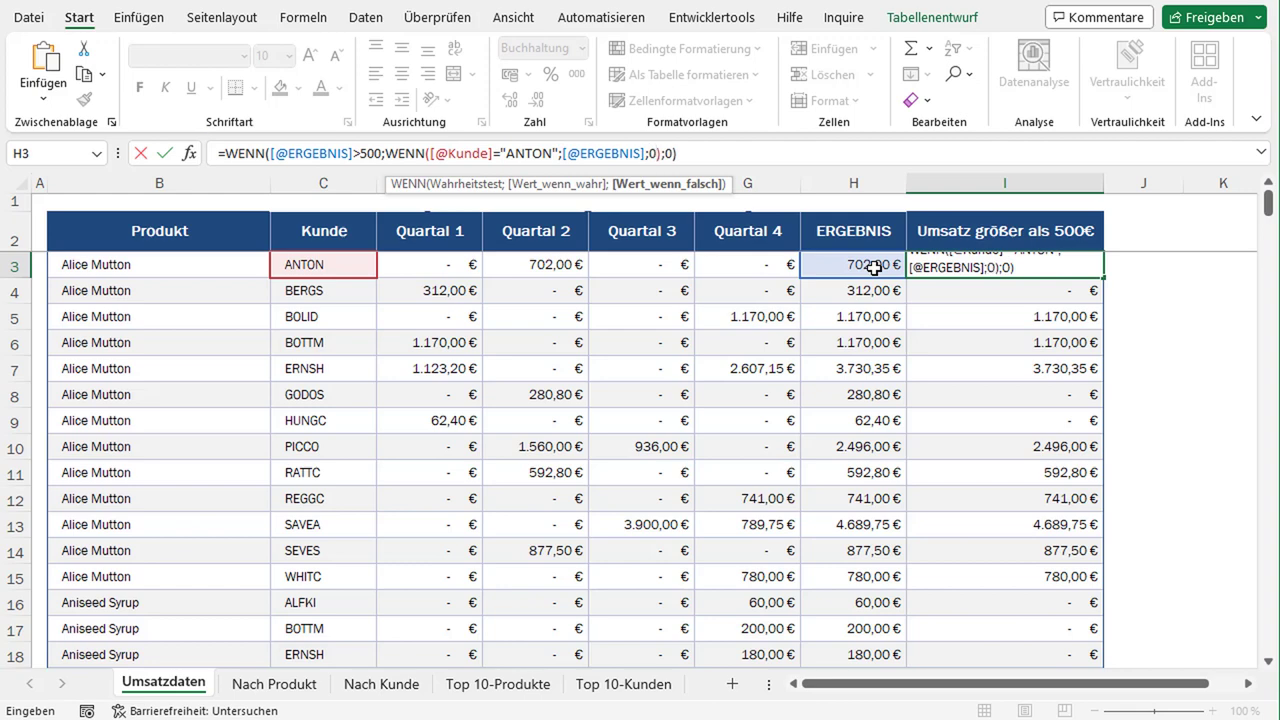
{"action": "type", "text": ")"}
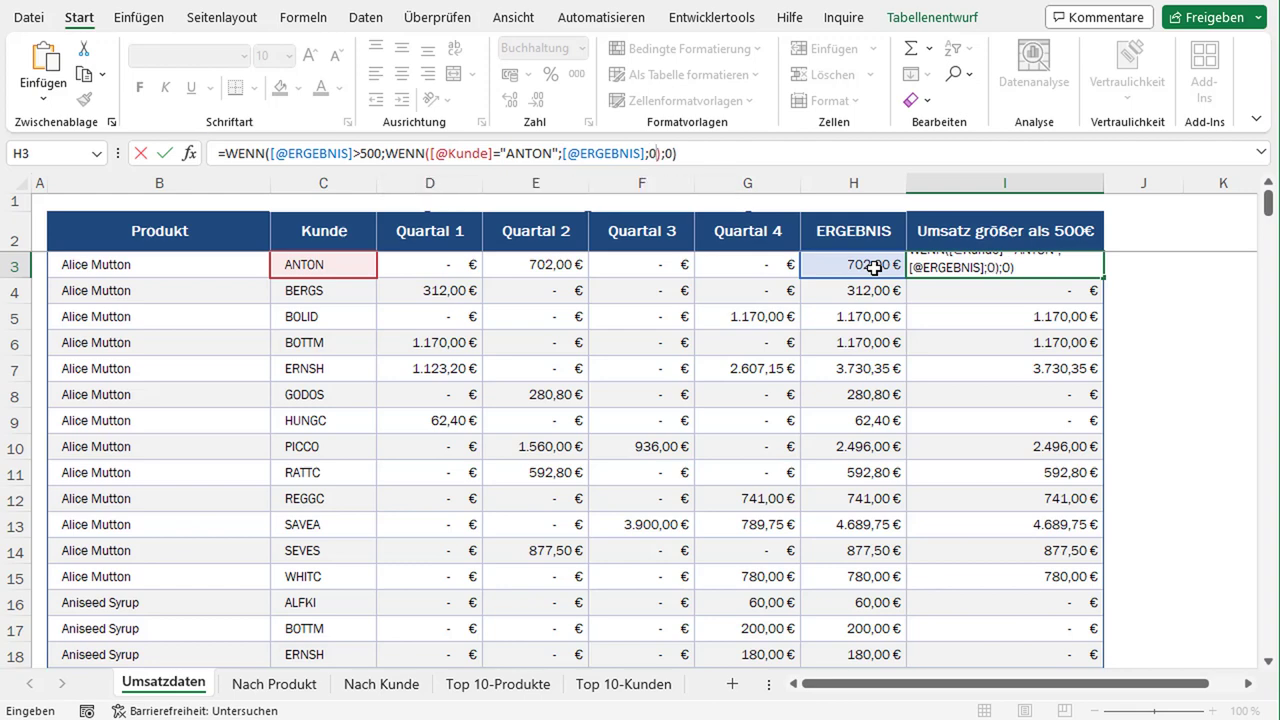
{"action": "key", "text": "Return"}
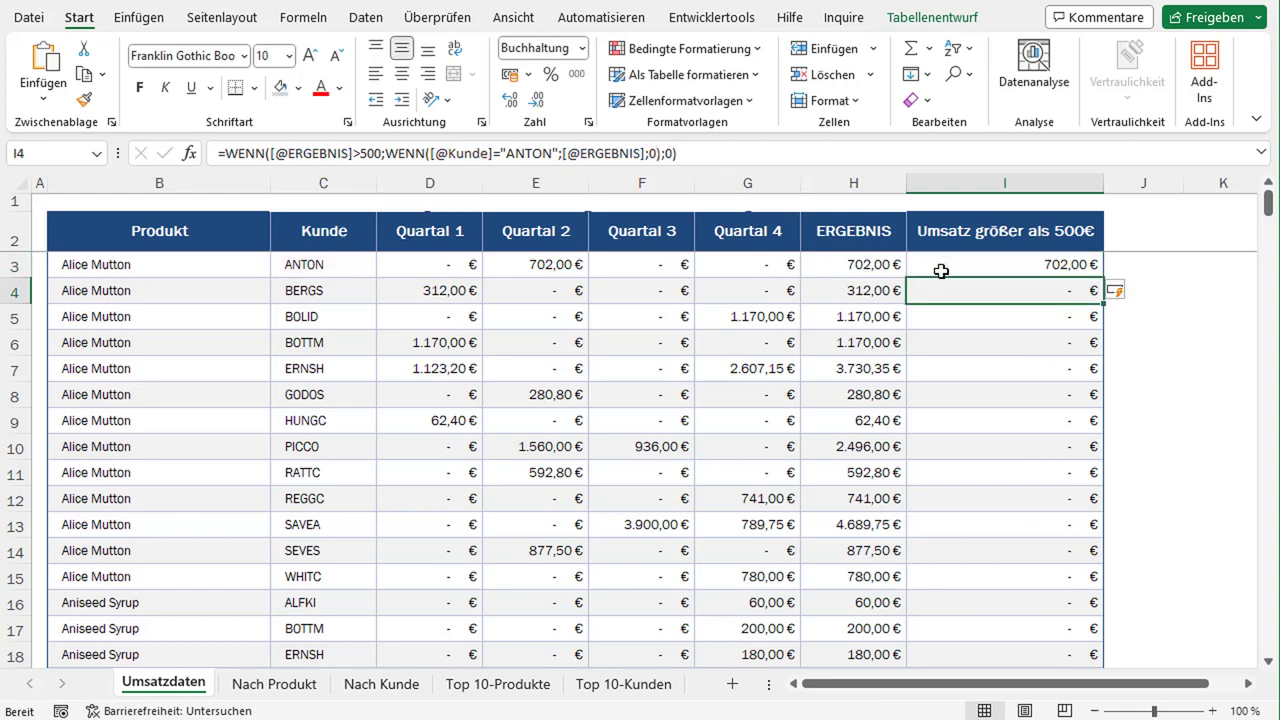
{"action": "left_click", "coordinate": [1066, 266]}
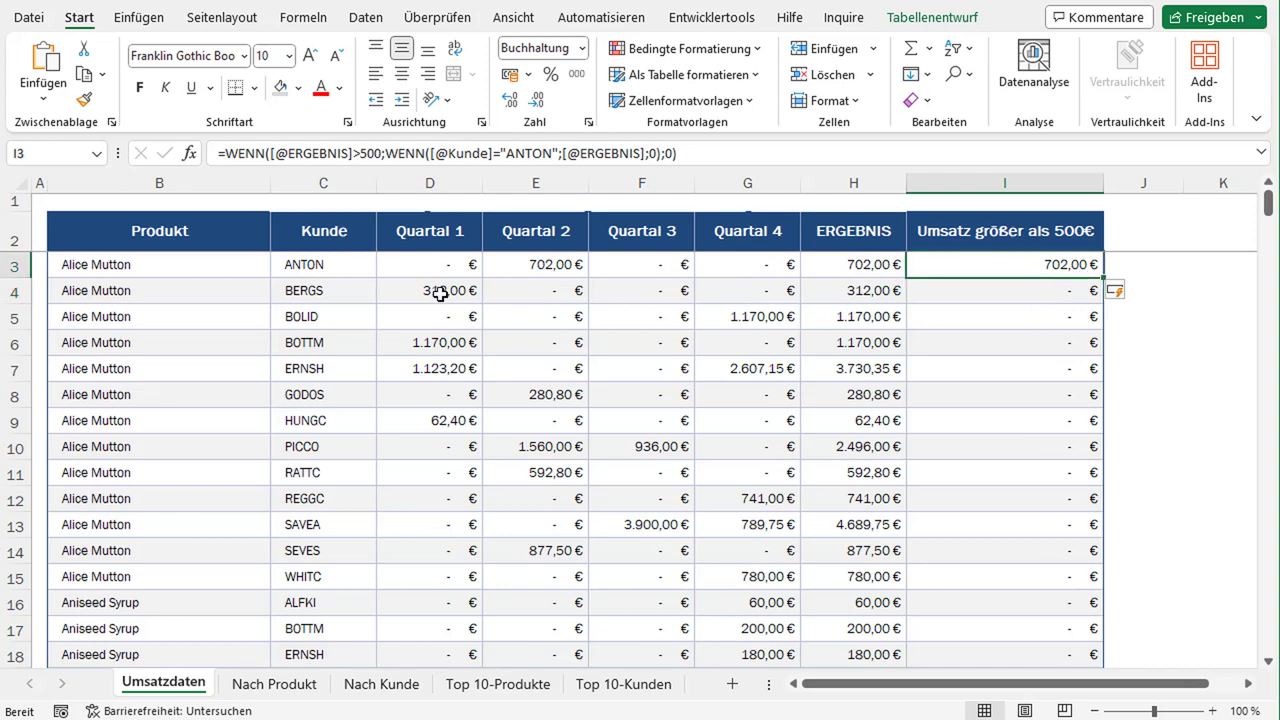
{"action": "left_click_drag", "start_coordinate": [334, 266], "coordinate": [977, 268]}
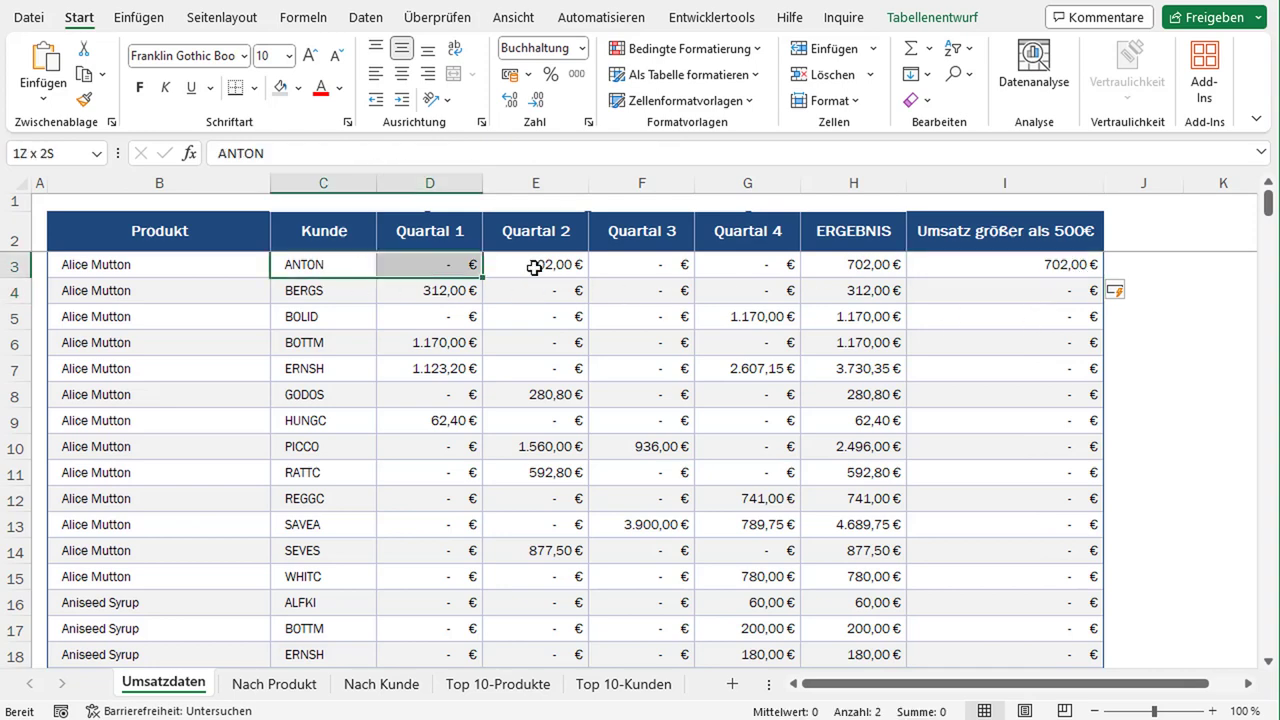
{"action": "left_click", "coordinate": [1031, 266]}
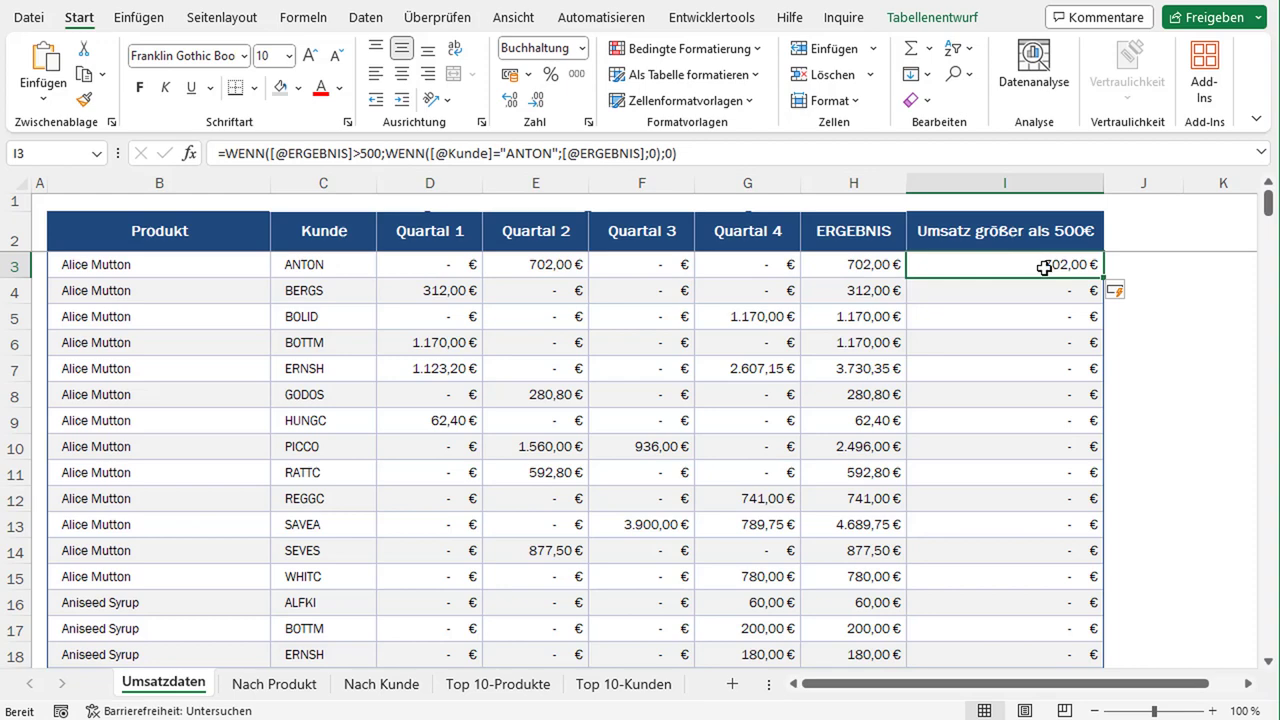
{"action": "left_click", "coordinate": [855, 262]}
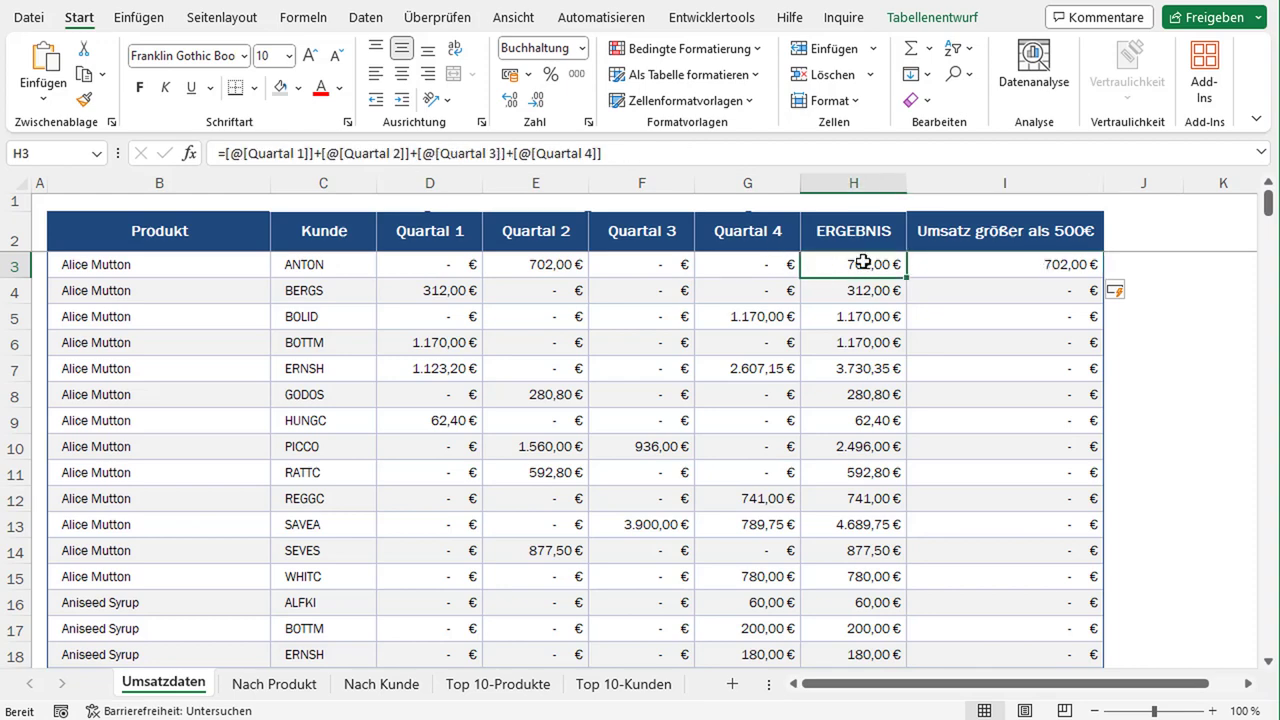
{"action": "left_click", "coordinate": [345, 267]}
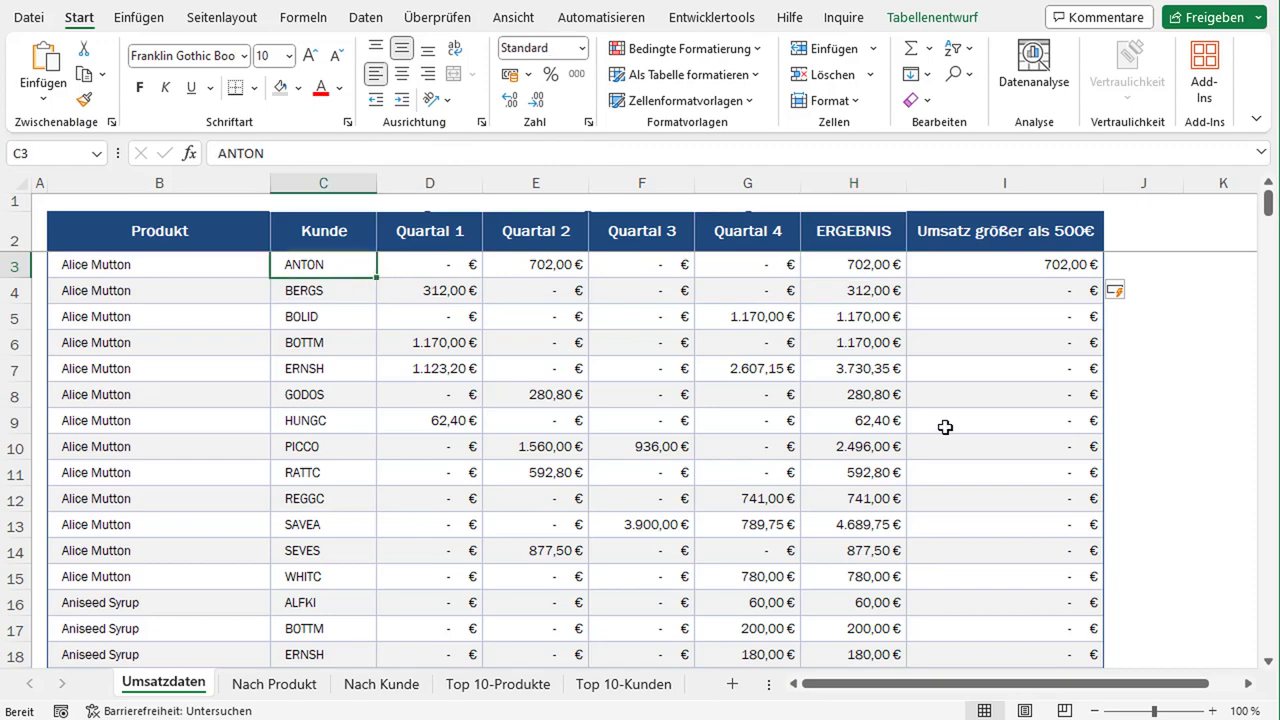
{"action": "scroll", "coordinate": [1040, 384], "scroll_direction": "down", "scroll_amount": 2}
{"action": "scroll", "coordinate": [1040, 384], "scroll_direction": "down", "scroll_amount": 3}
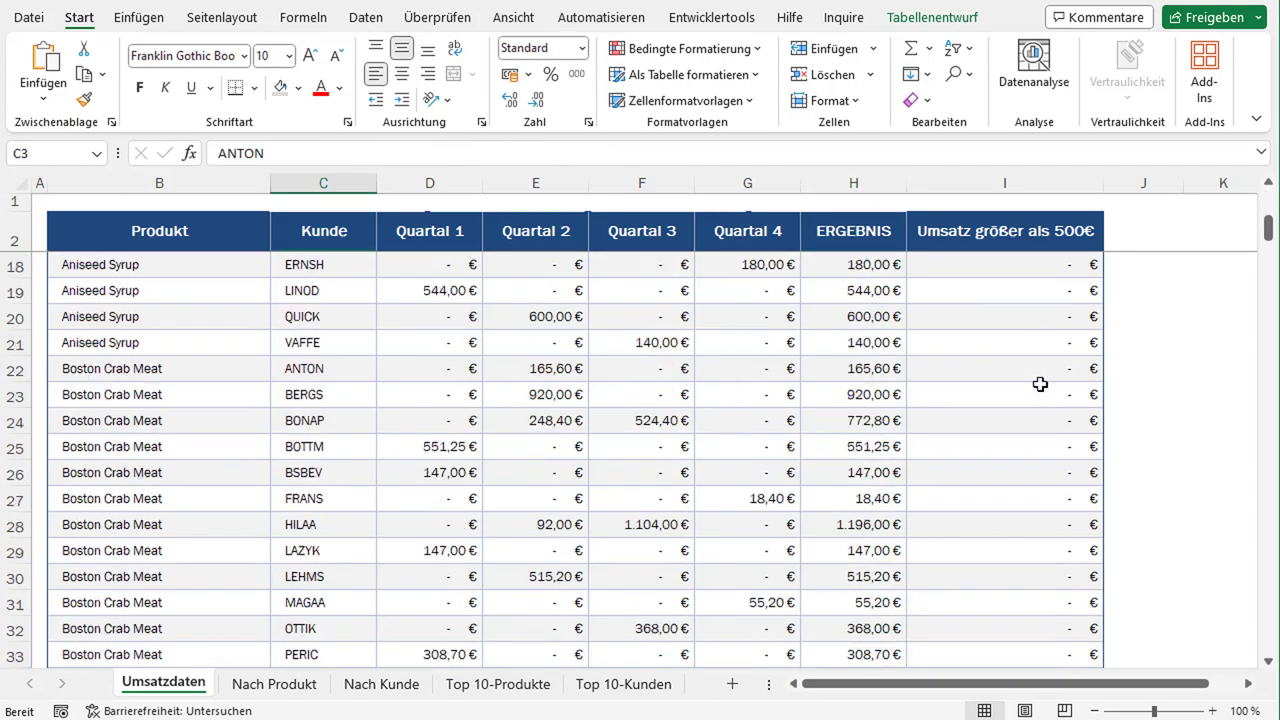
{"action": "scroll", "coordinate": [1040, 384], "scroll_direction": "down", "scroll_amount": 7}
{"action": "scroll", "coordinate": [1040, 384], "scroll_direction": "down", "scroll_amount": 7}
{"action": "scroll", "coordinate": [1040, 384], "scroll_direction": "down", "scroll_amount": 5}
{"action": "scroll", "coordinate": [1040, 384], "scroll_direction": "down", "scroll_amount": 6}
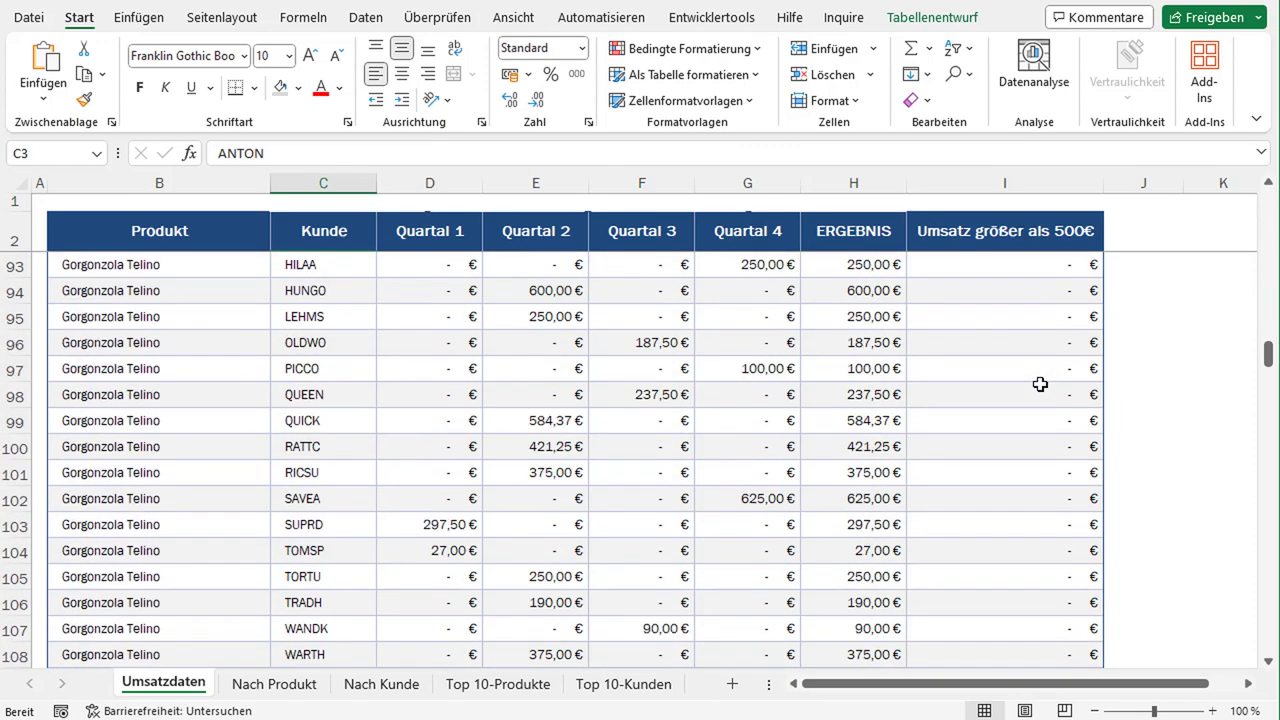
{"action": "left_click_drag", "start_coordinate": [1267, 355], "coordinate": [1270, 390]}
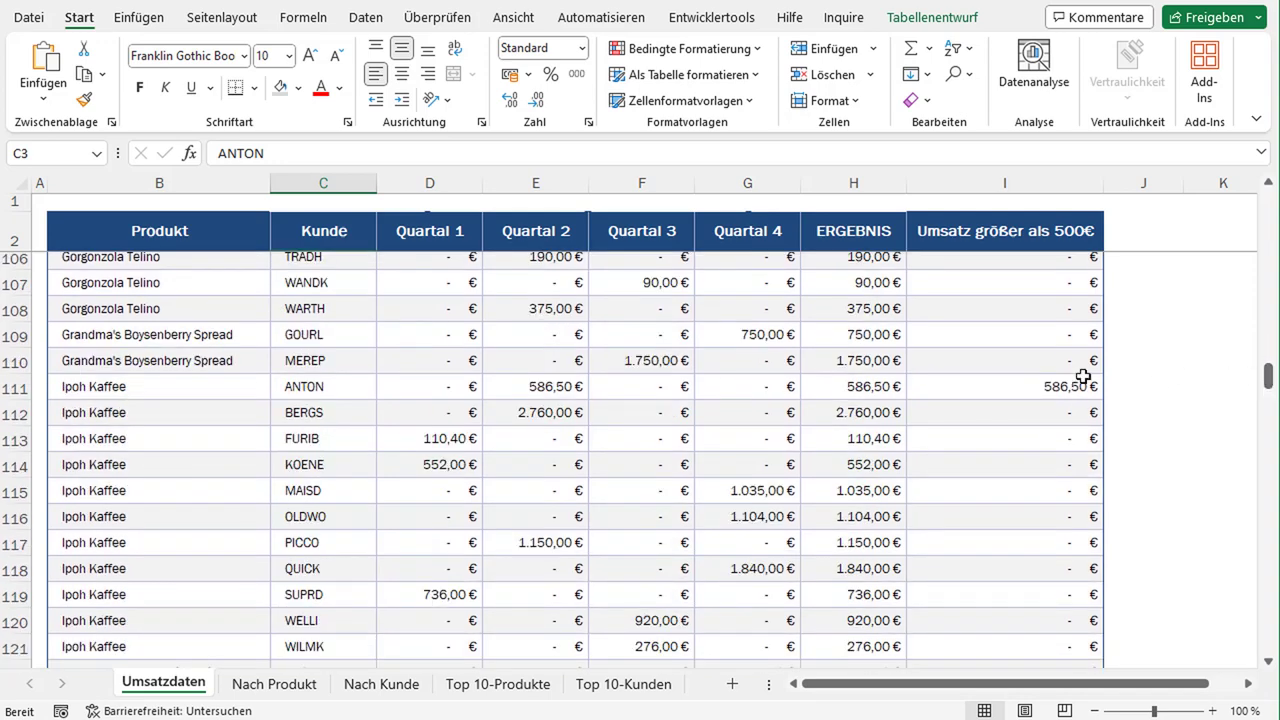
{"action": "left_click", "coordinate": [369, 386]}
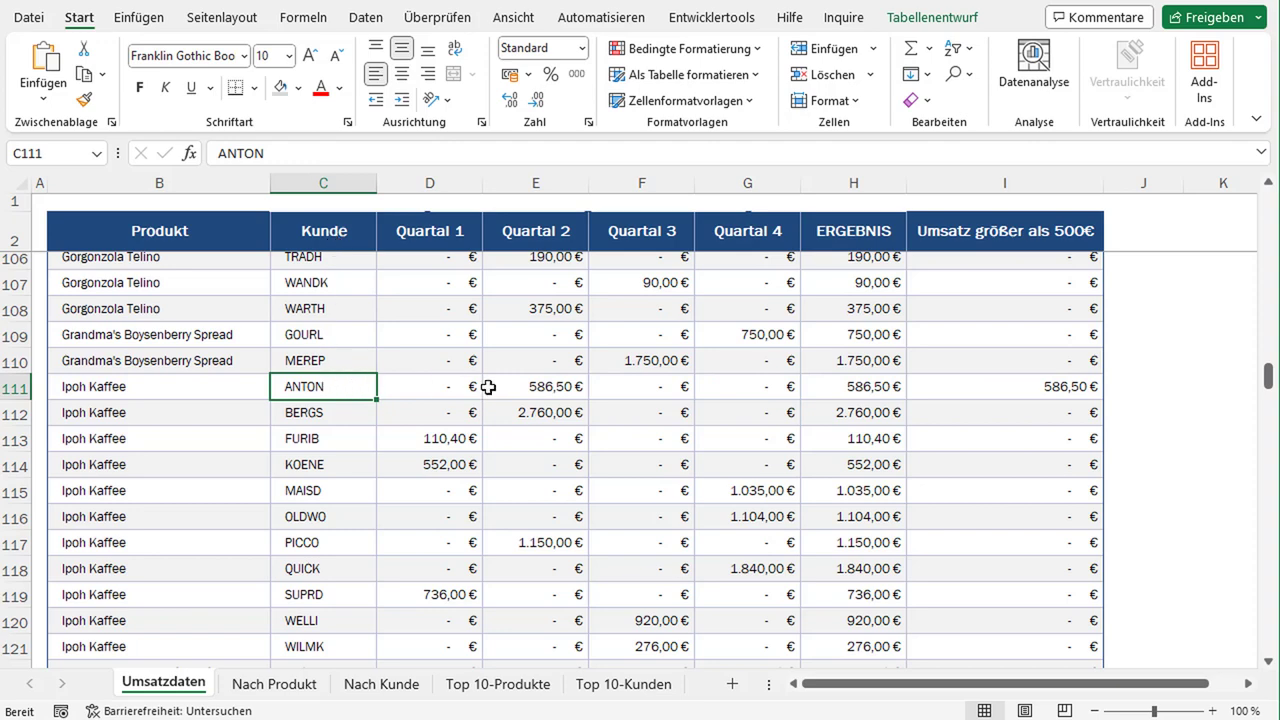
{"action": "left_click", "coordinate": [860, 386]}
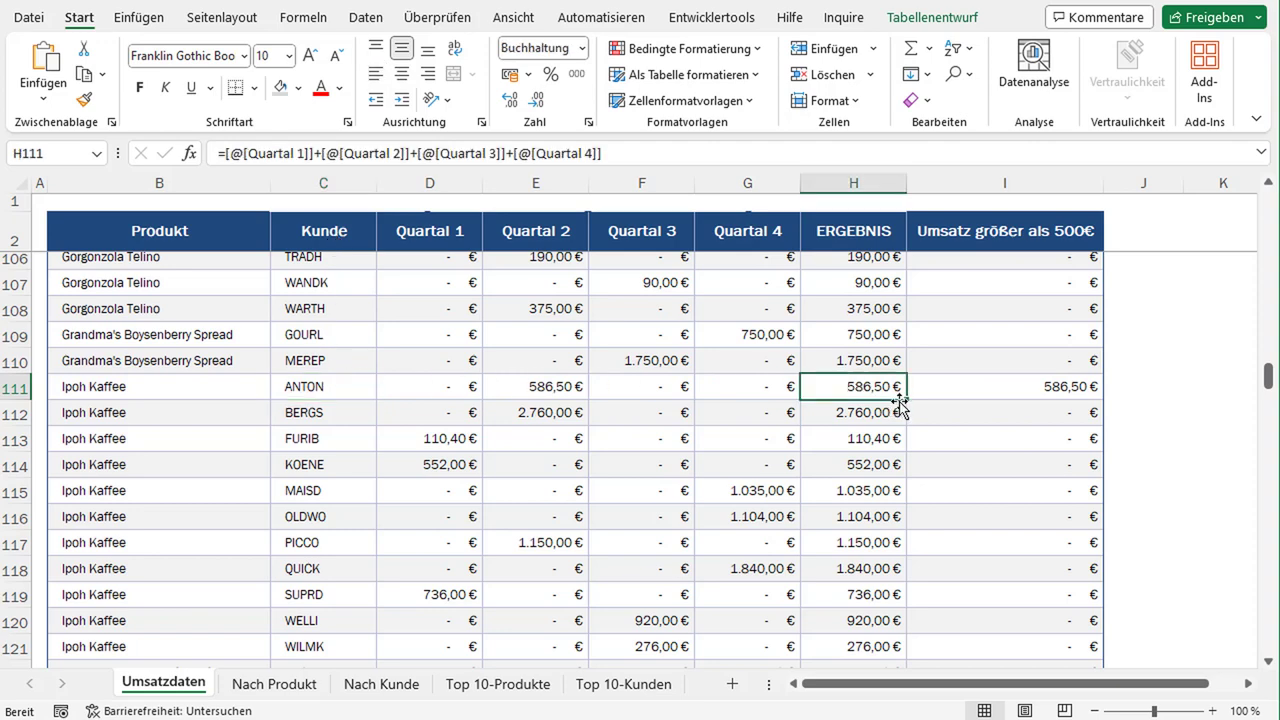
{"action": "left_click", "coordinate": [1056, 392]}
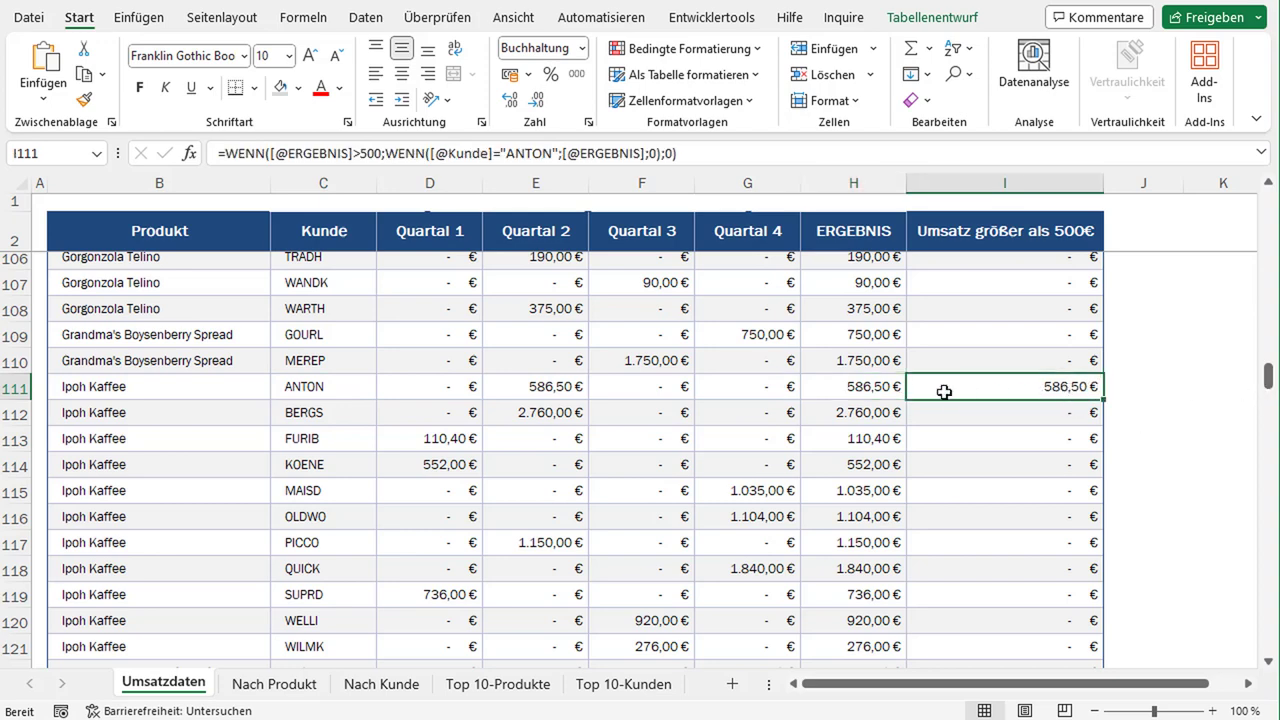
{"action": "left_click", "coordinate": [863, 389]}
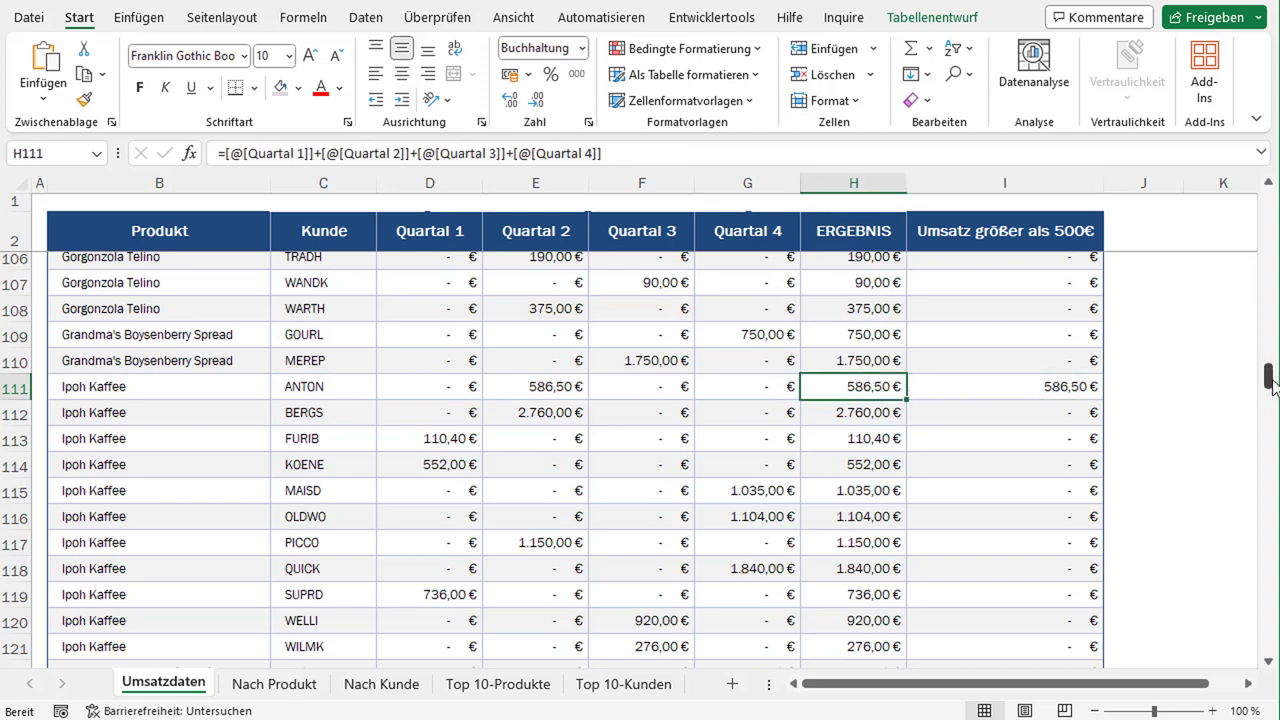
{"action": "left_click_drag", "start_coordinate": [1269, 376], "coordinate": [1268, 507]}
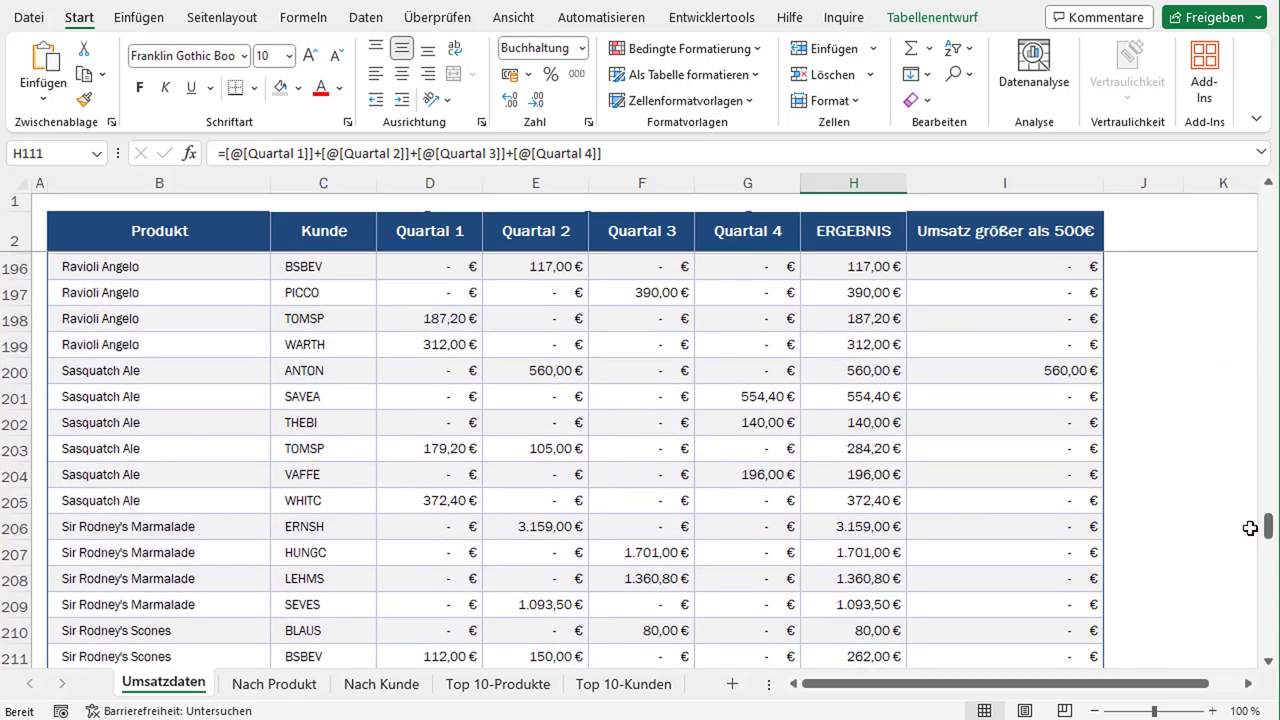
{"action": "left_click_drag", "start_coordinate": [1268, 507], "coordinate": [1266, 522]}
{"action": "left_click", "coordinate": [514, 378]}
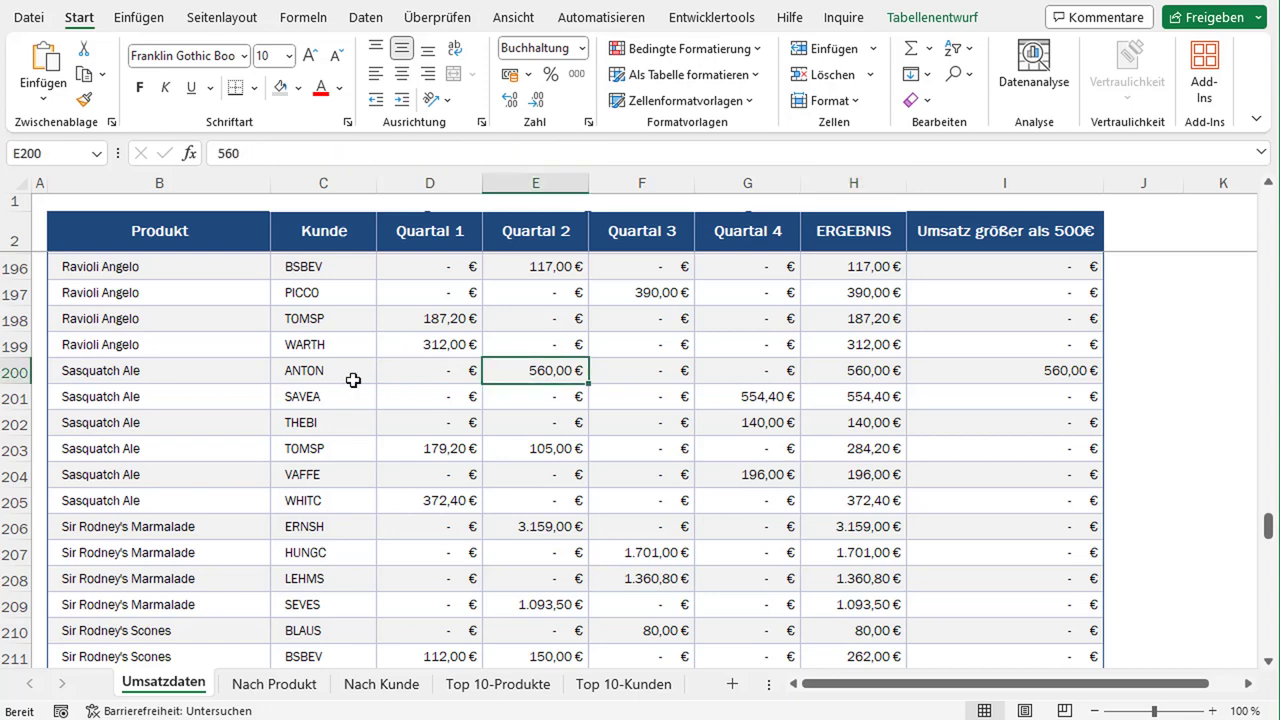
{"action": "left_click", "coordinate": [347, 380]}
{"action": "left_click", "coordinate": [535, 381]}
{"action": "left_click", "coordinate": [865, 374]}
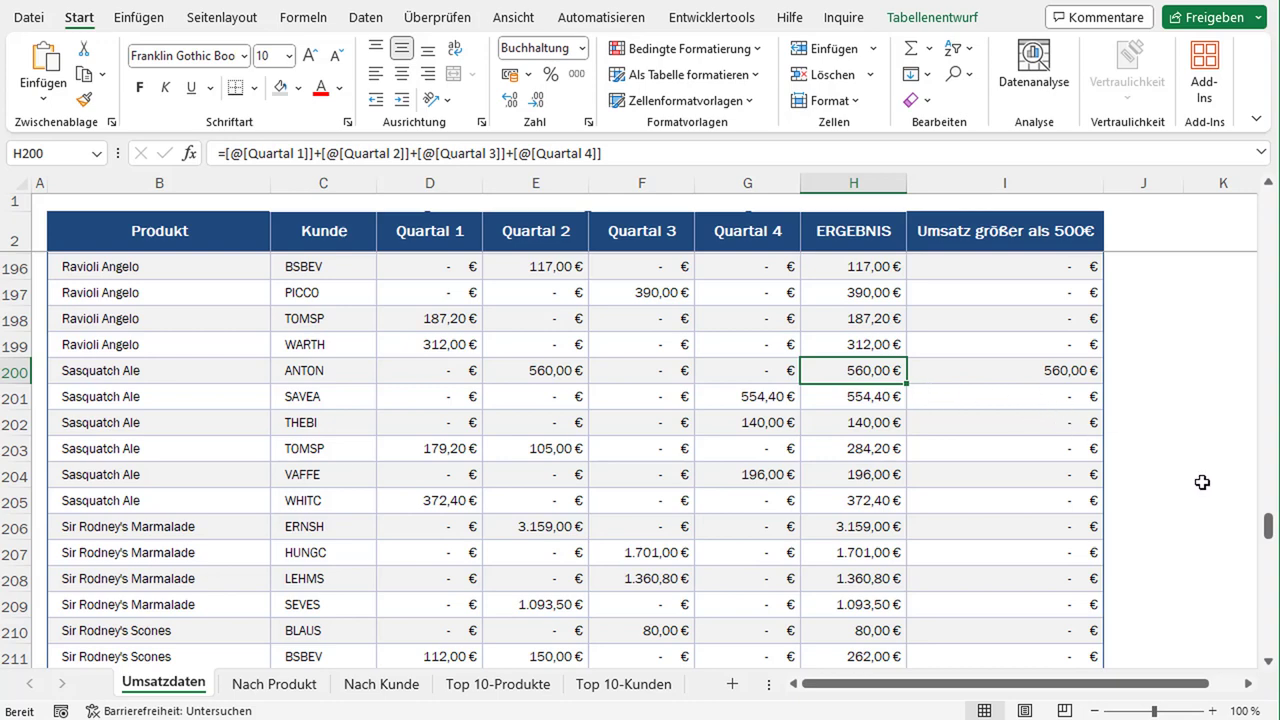
{"action": "left_click", "coordinate": [1097, 377]}
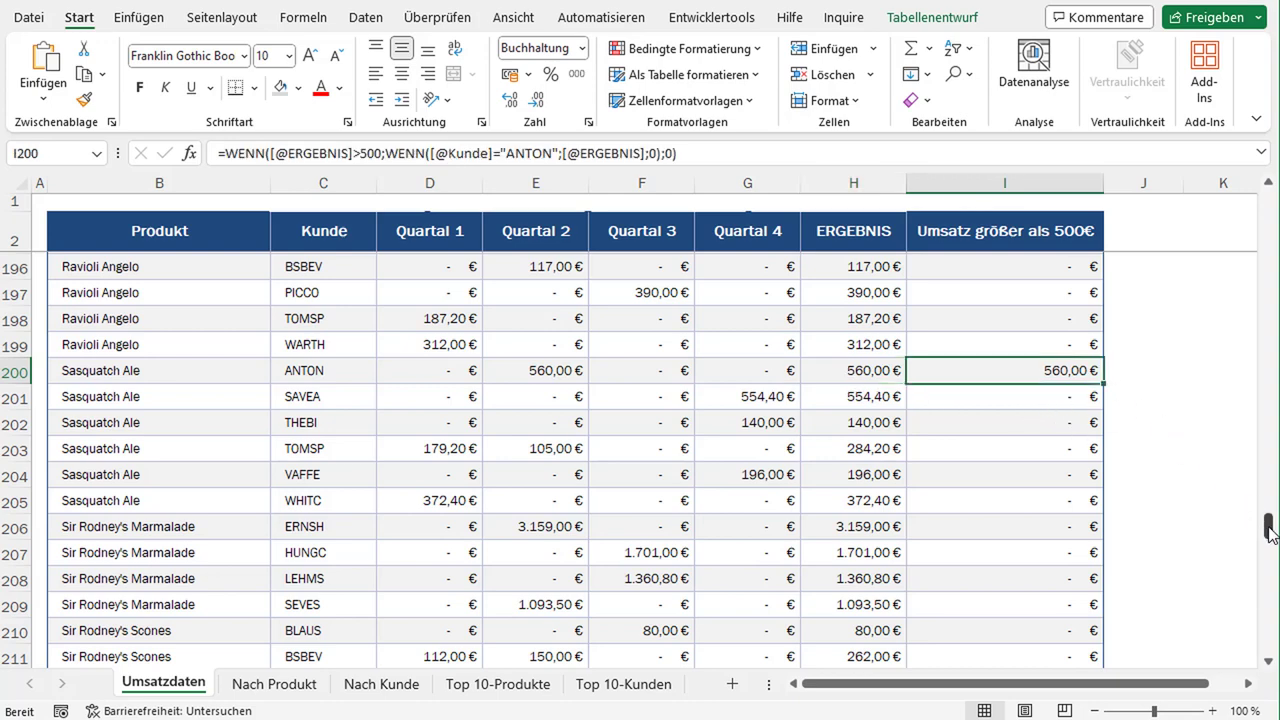
{"action": "mouse_move", "coordinate": [1268, 524]}
{"action": "left_mouse_down"}
{"action": "mouse_move", "coordinate": [1268, 213]}
{"action": "mouse_move", "coordinate": [1222, 188]}
{"action": "left_mouse_up"}
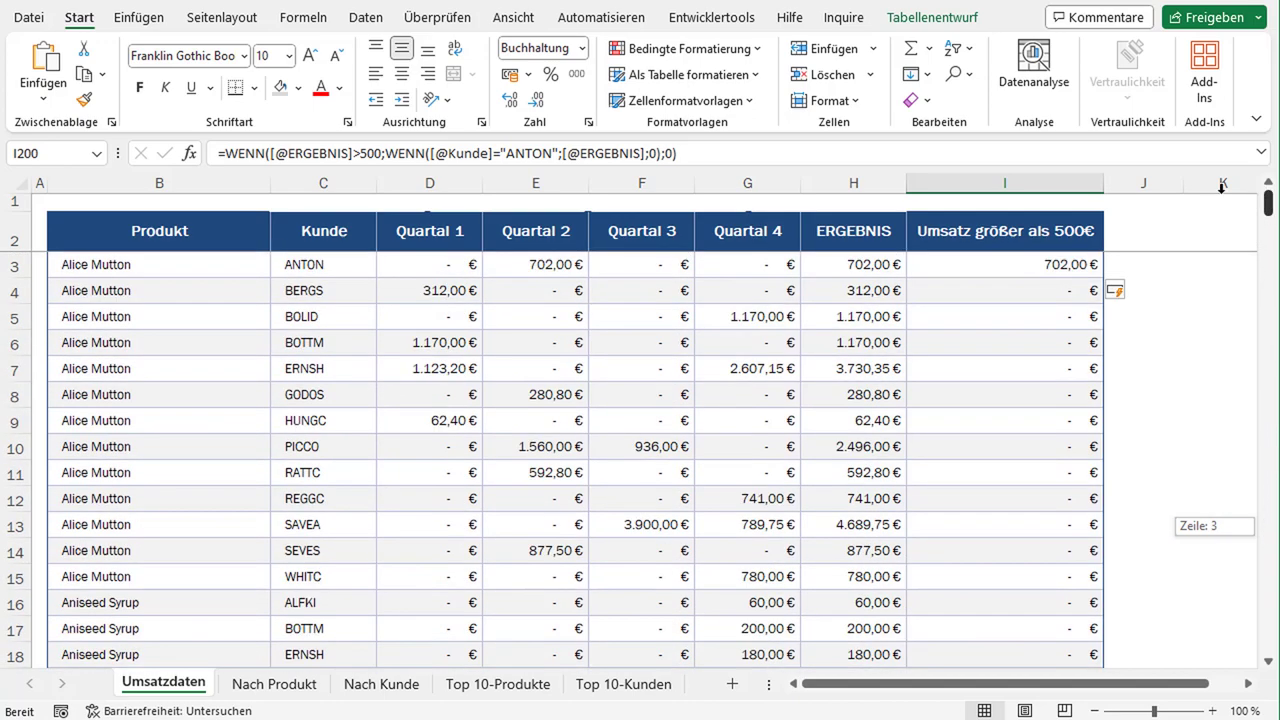
{"action": "left_click", "coordinate": [1040, 264]}
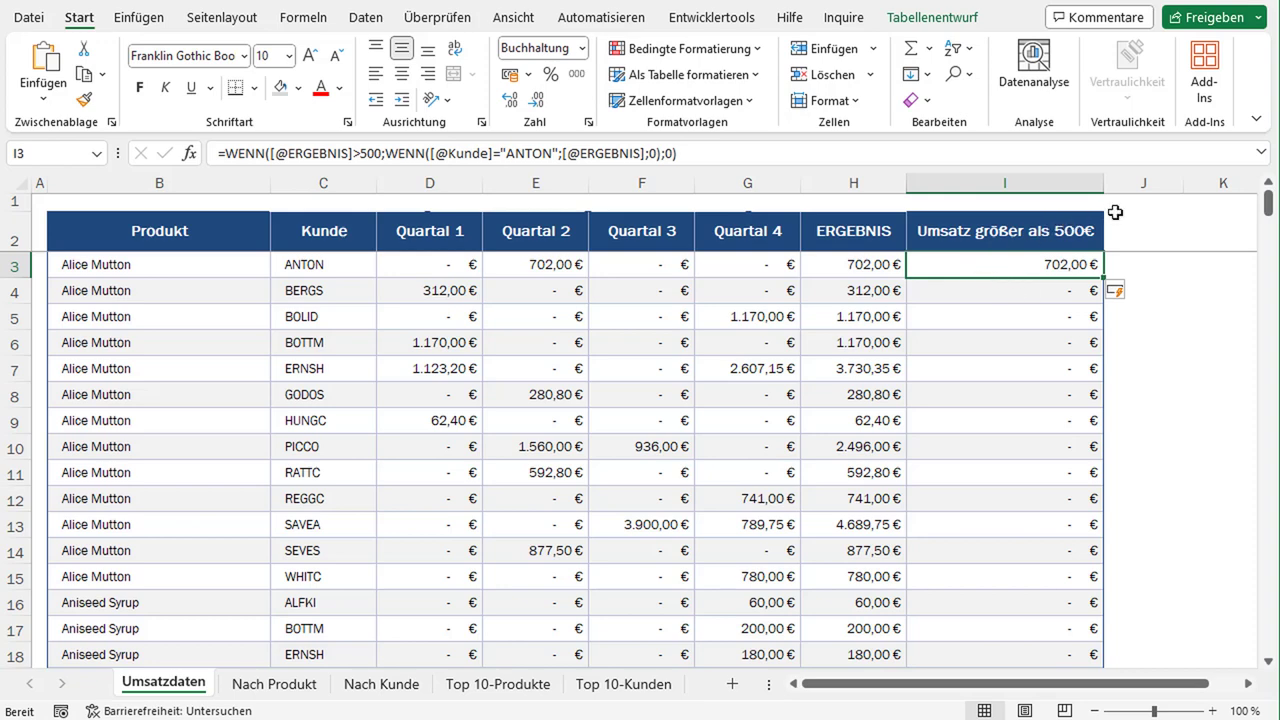
{"action": "left_click", "coordinate": [1040, 248]}
{"action": "left_click", "coordinate": [1008, 270]}
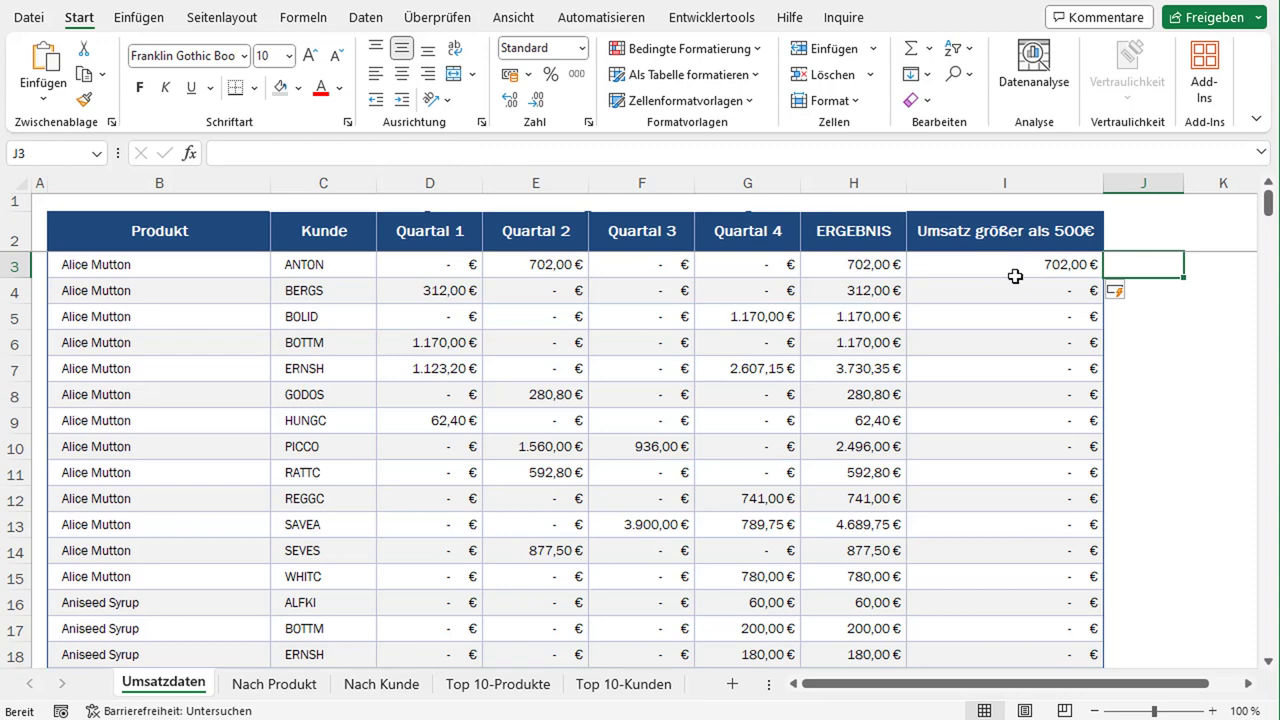
{"action": "left_click", "coordinate": [1129, 264]}
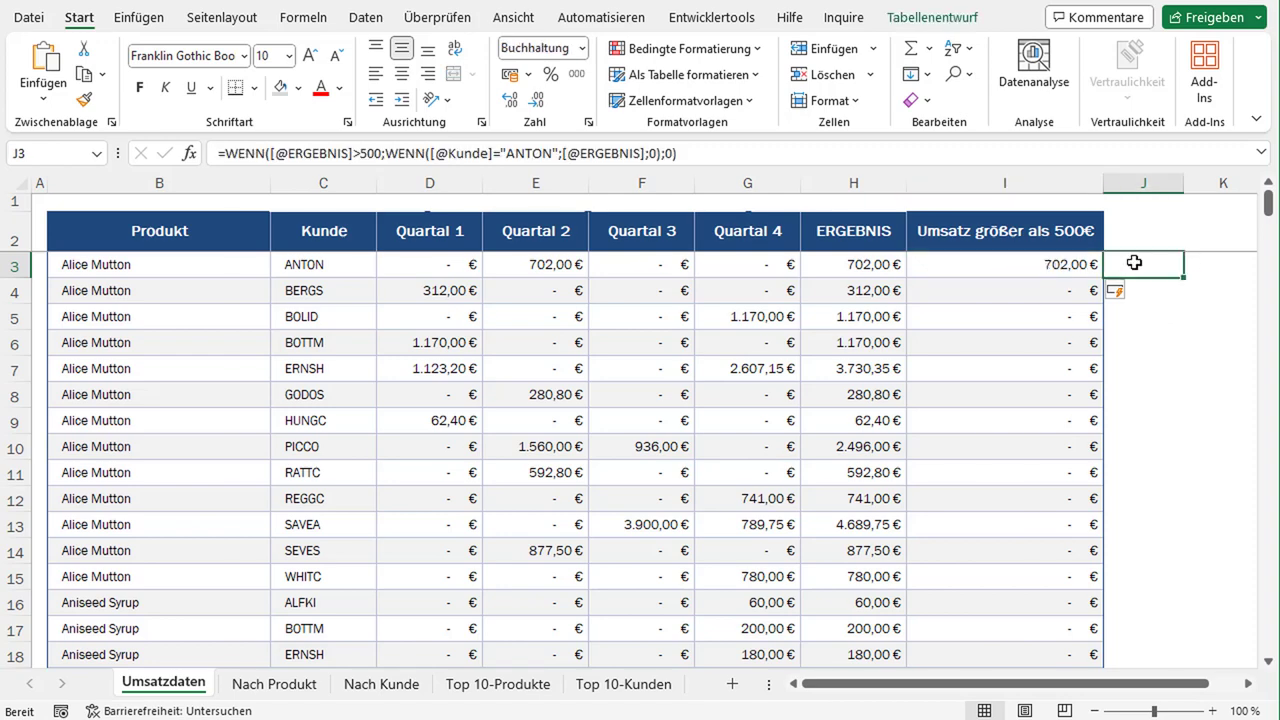
{"action": "left_click", "coordinate": [1098, 265]}
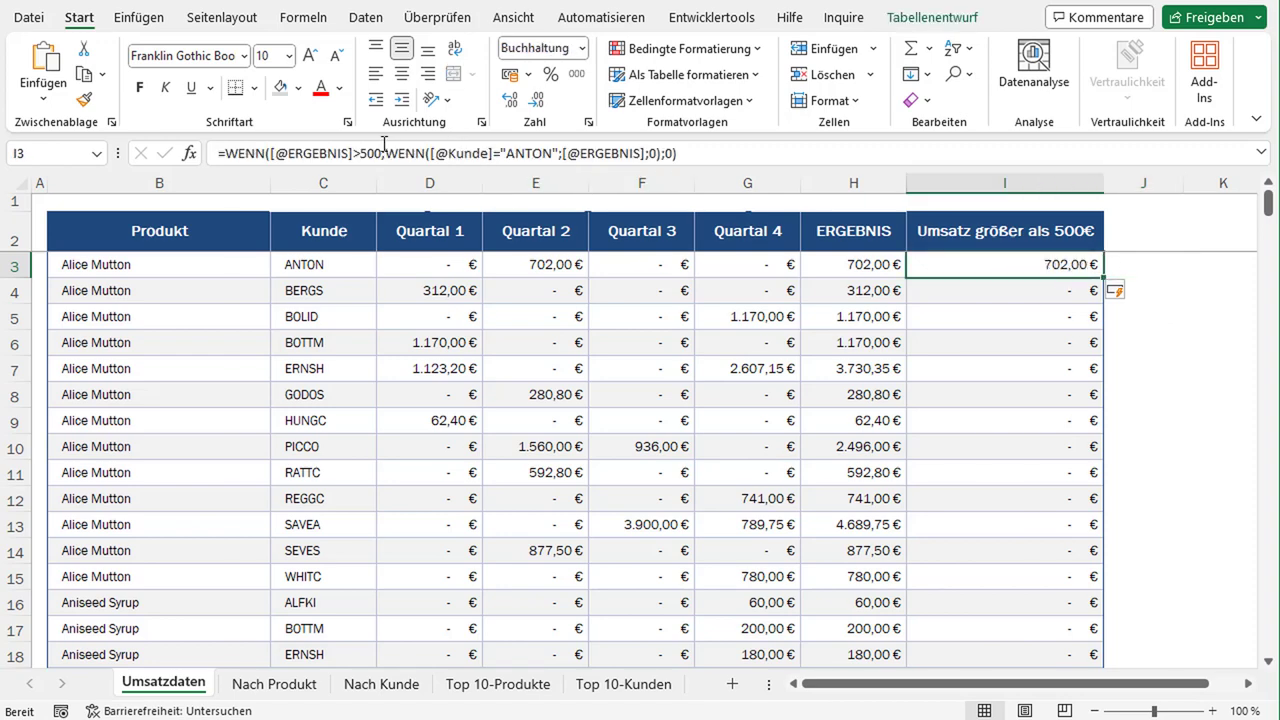
{"action": "left_click_drag", "start_coordinate": [388, 157], "coordinate": [646, 158]}
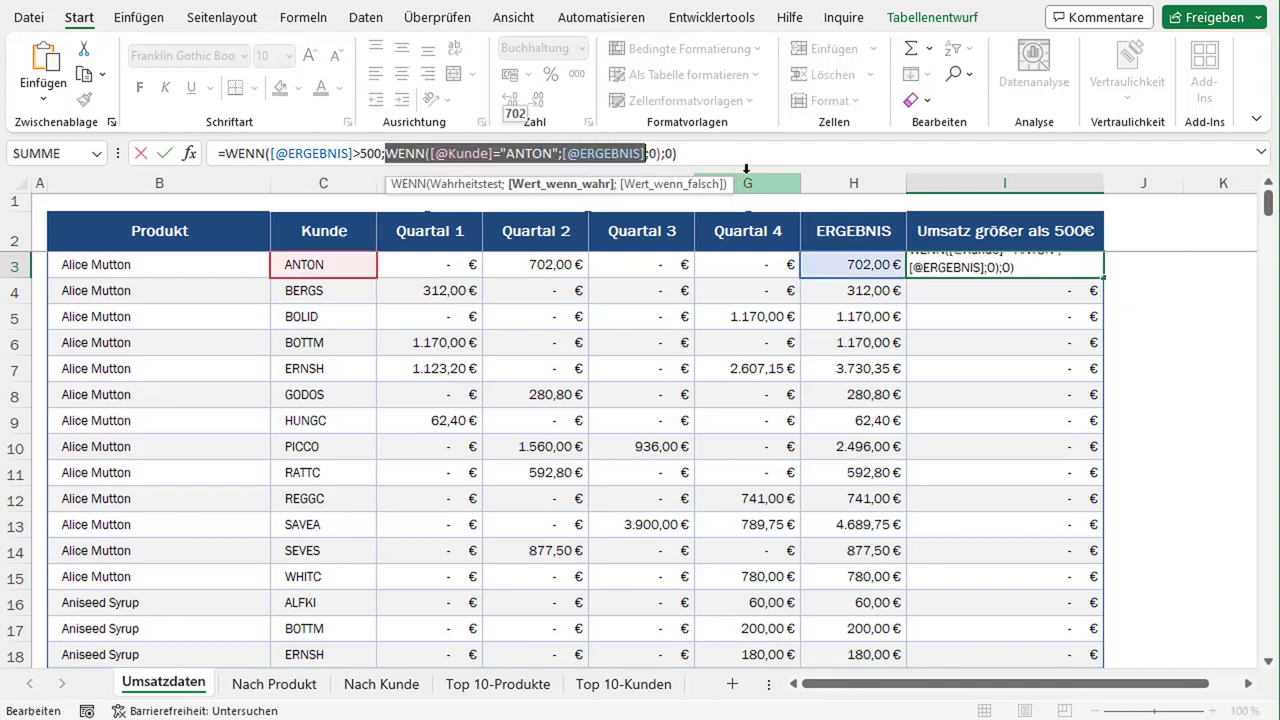
{"action": "key", "text": "BackSpace"}
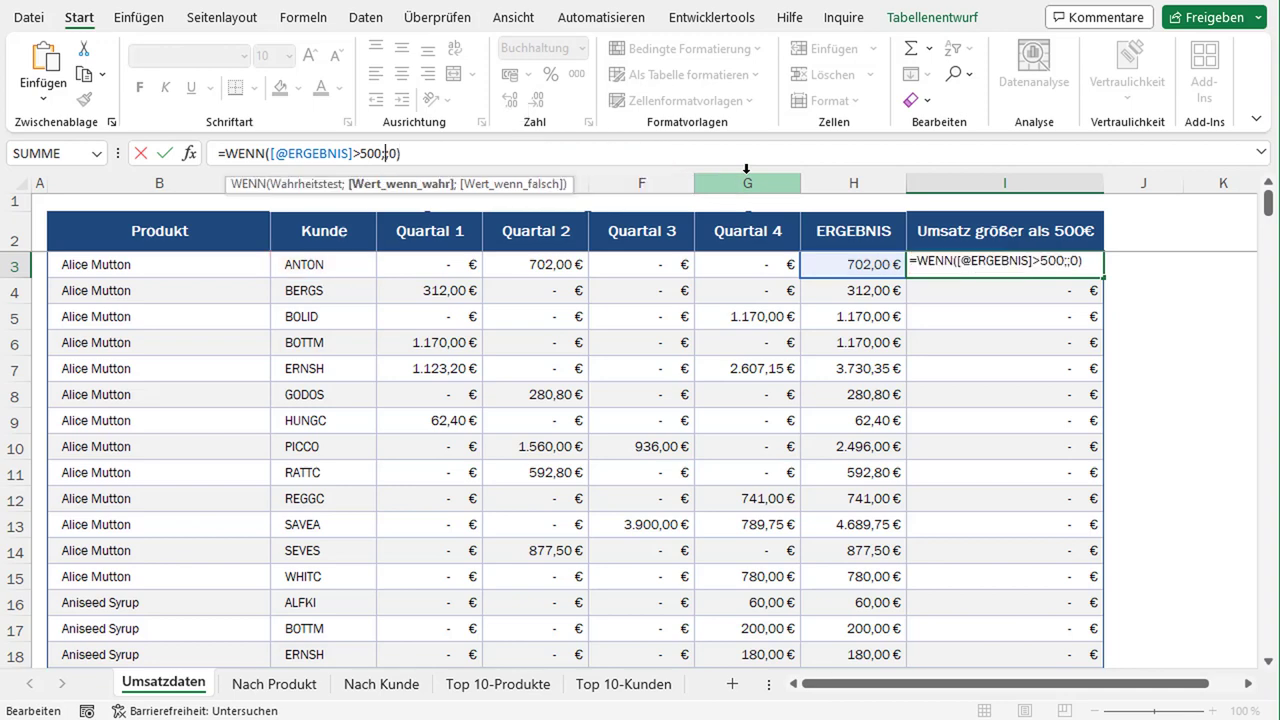
{"action": "type", "text": "0E"}
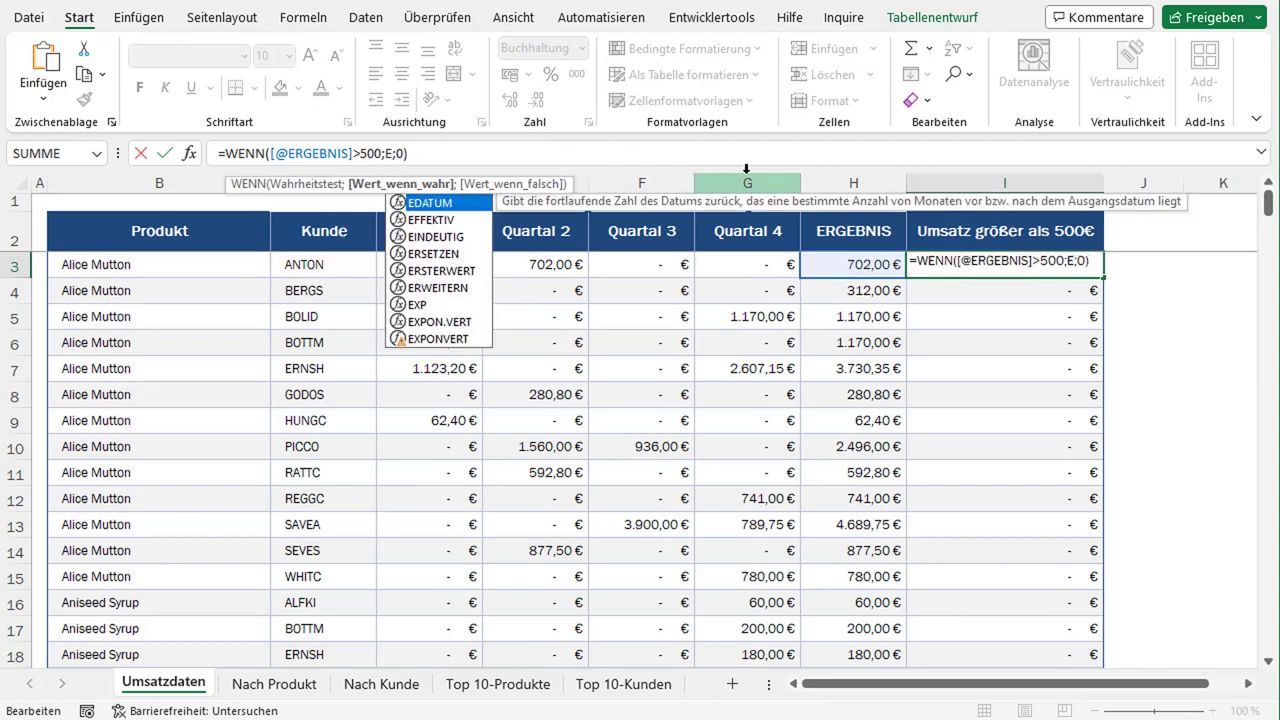
{"action": "key", "text": "BackSpace"}
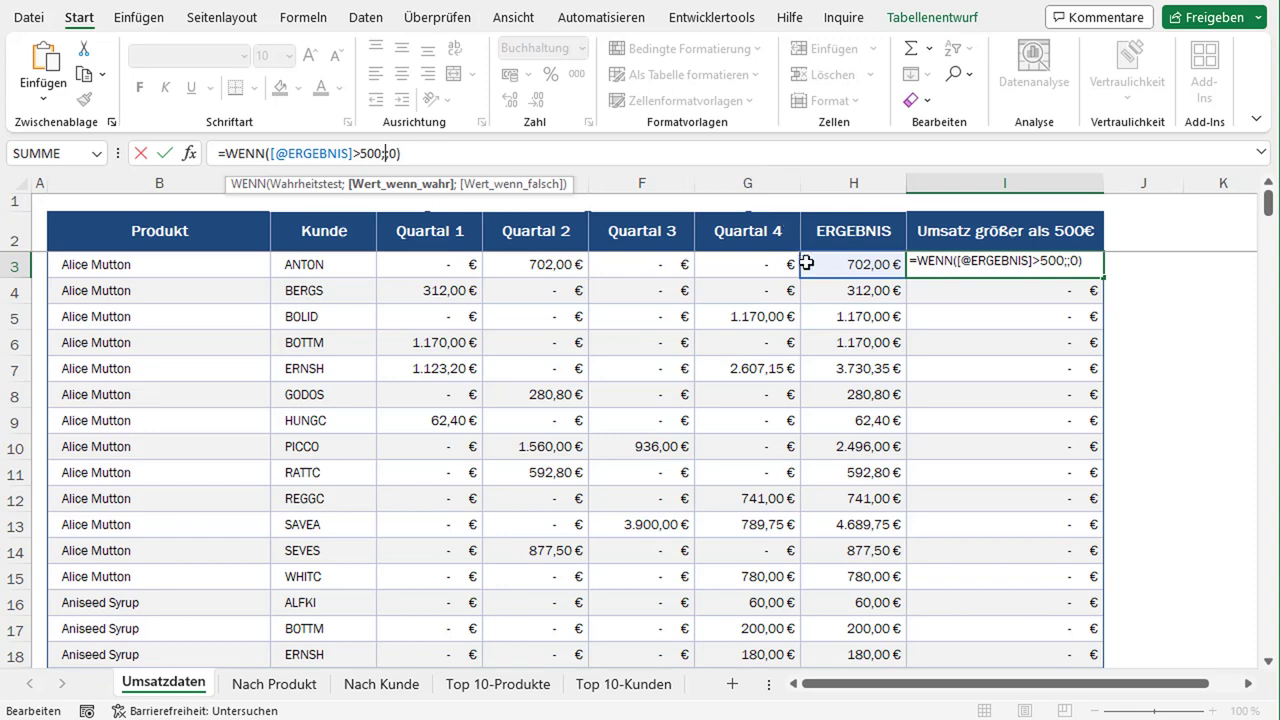
{"action": "left_click", "coordinate": [841, 262]}
{"action": "key", "text": "ctrl+Return"}
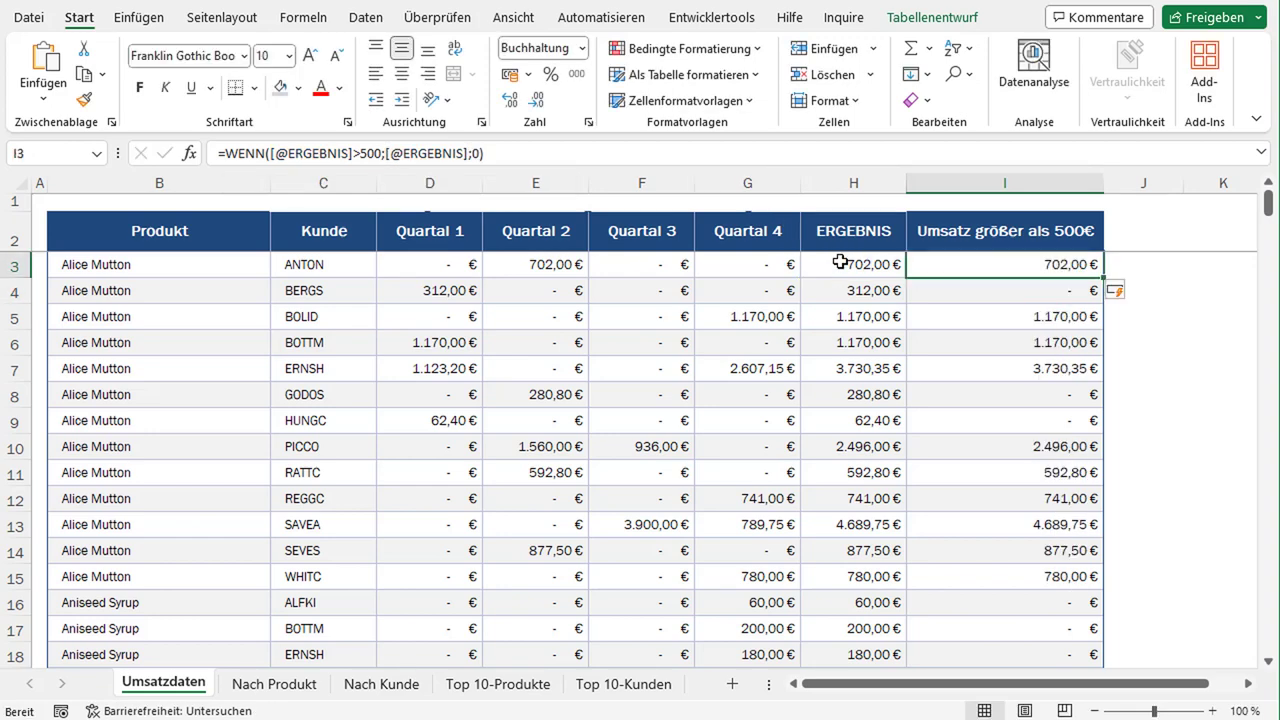
{"action": "left_click", "coordinate": [1165, 265]}
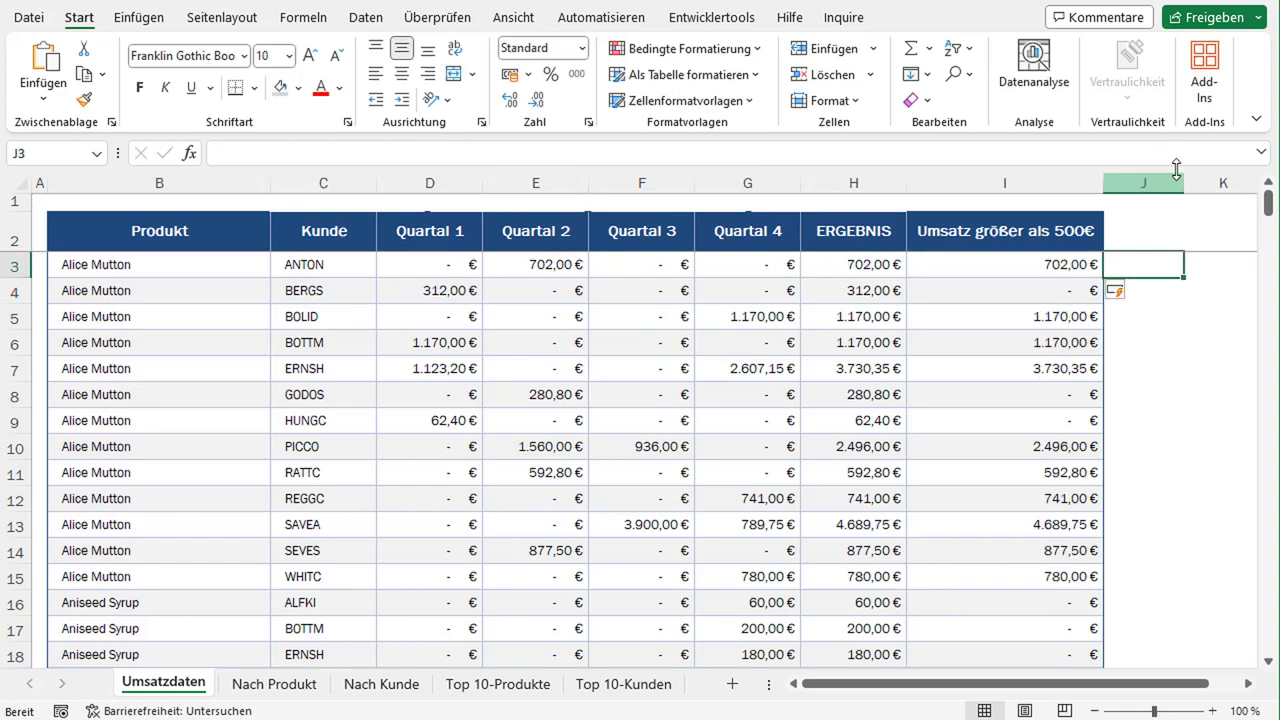
Widen column J and add the header 'Kunde=Anton' in J2, extending the table.
{"action": "left_click_drag", "start_coordinate": [1184, 182], "coordinate": [1245, 182]}
{"action": "left_click", "coordinate": [1149, 236]}
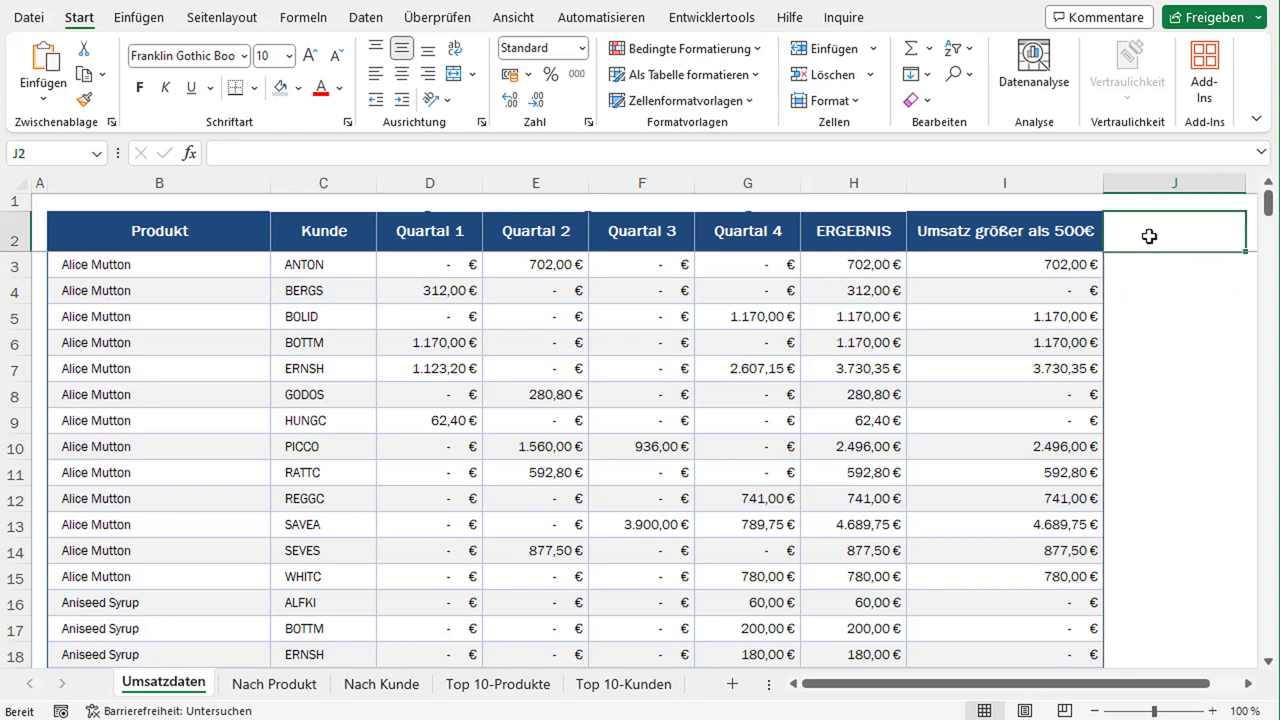
{"action": "type", "text": "="}
{"action": "key", "text": "ctrl+shift+Right"}
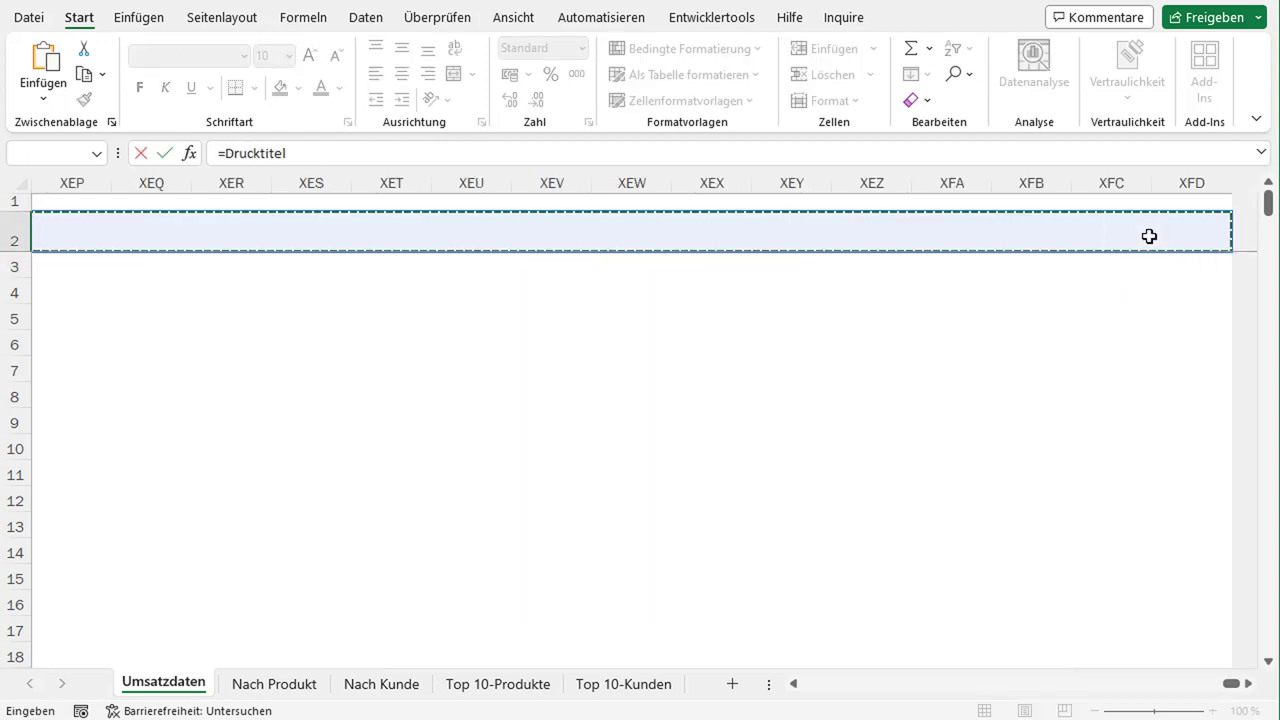
{"action": "key", "text": "Escape"}
{"action": "key", "text": "Home"}
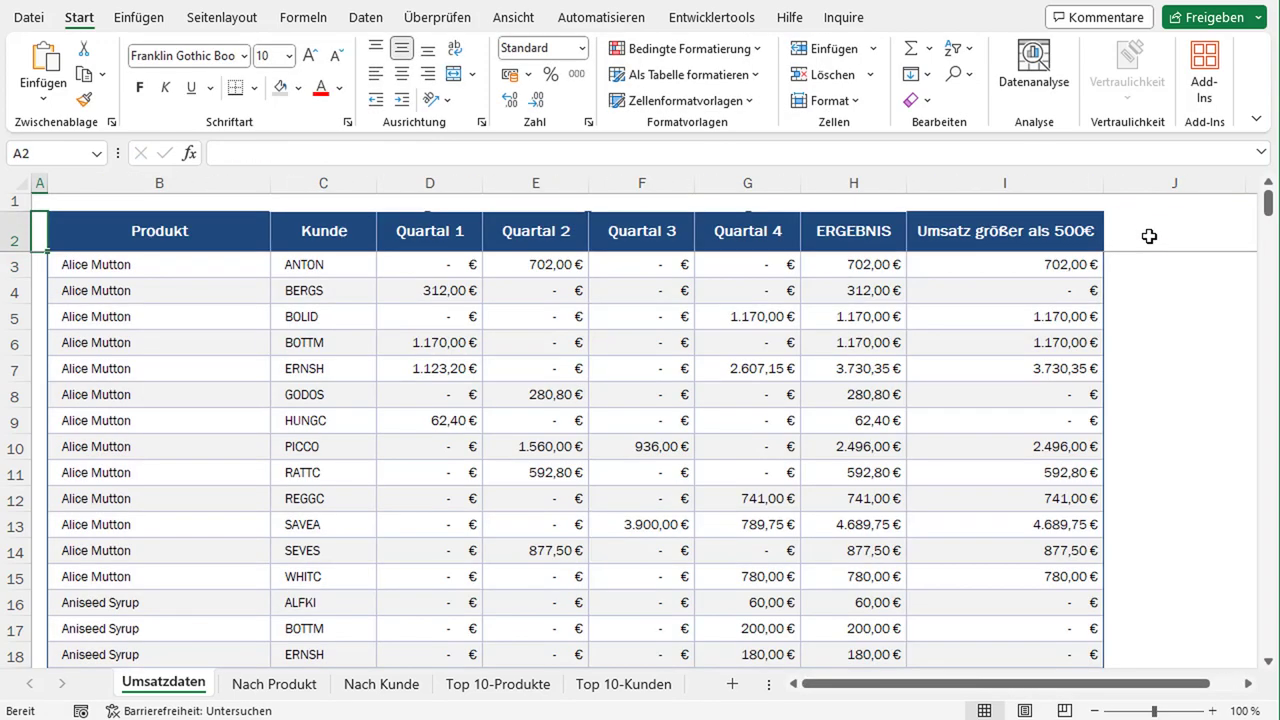
{"action": "left_click", "coordinate": [1149, 236]}
{"action": "type", "text": "Kun"}
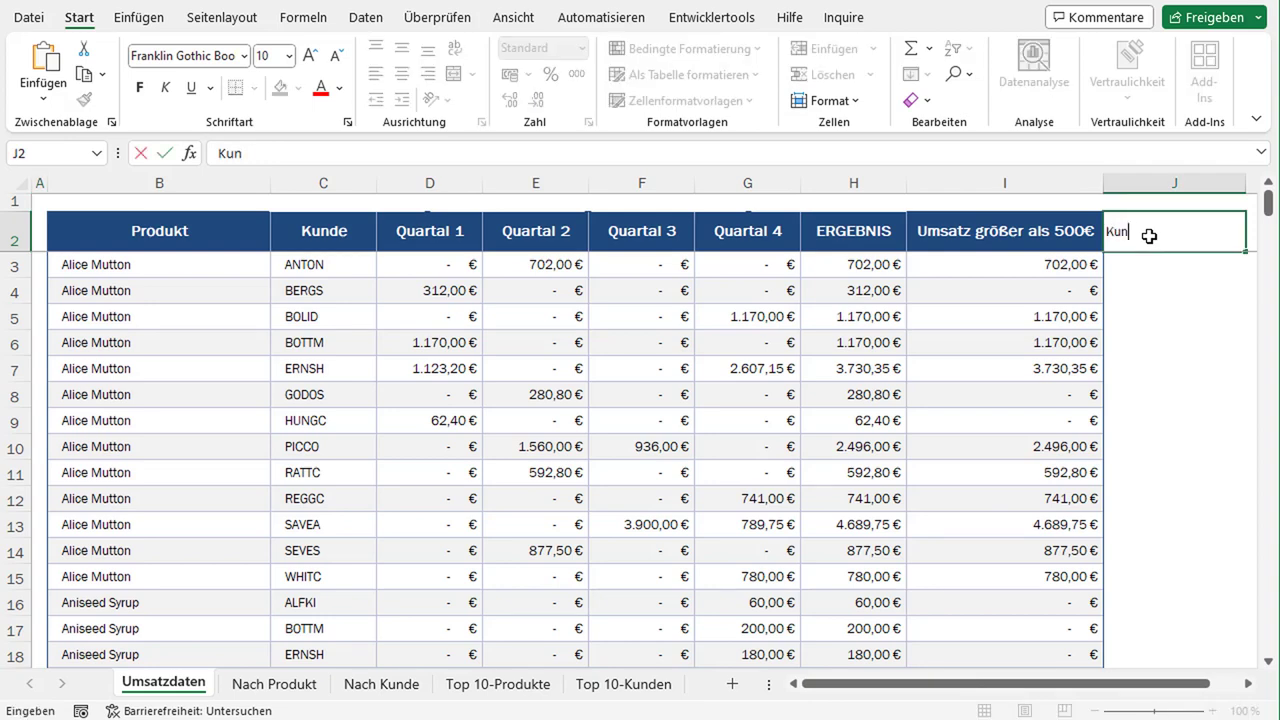
{"action": "type", "text": "de=Anton"}
{"action": "key", "text": "Return"}
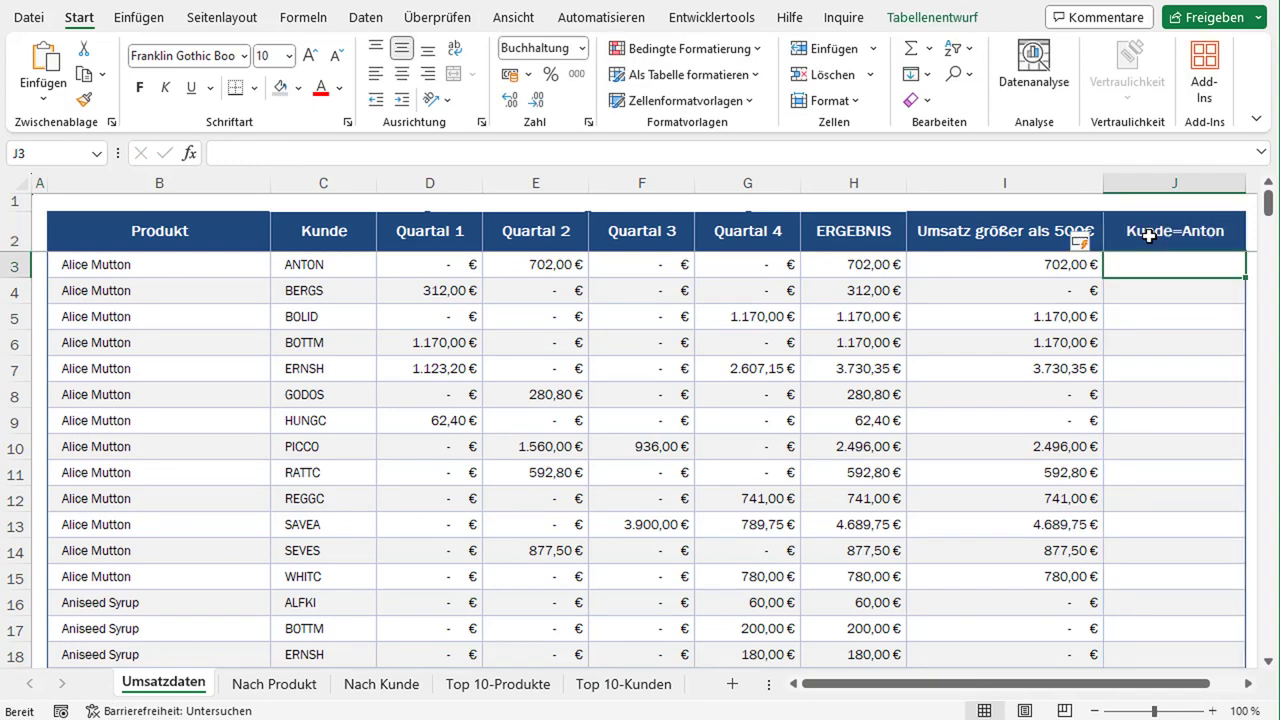
{"action": "type", "text": "="}
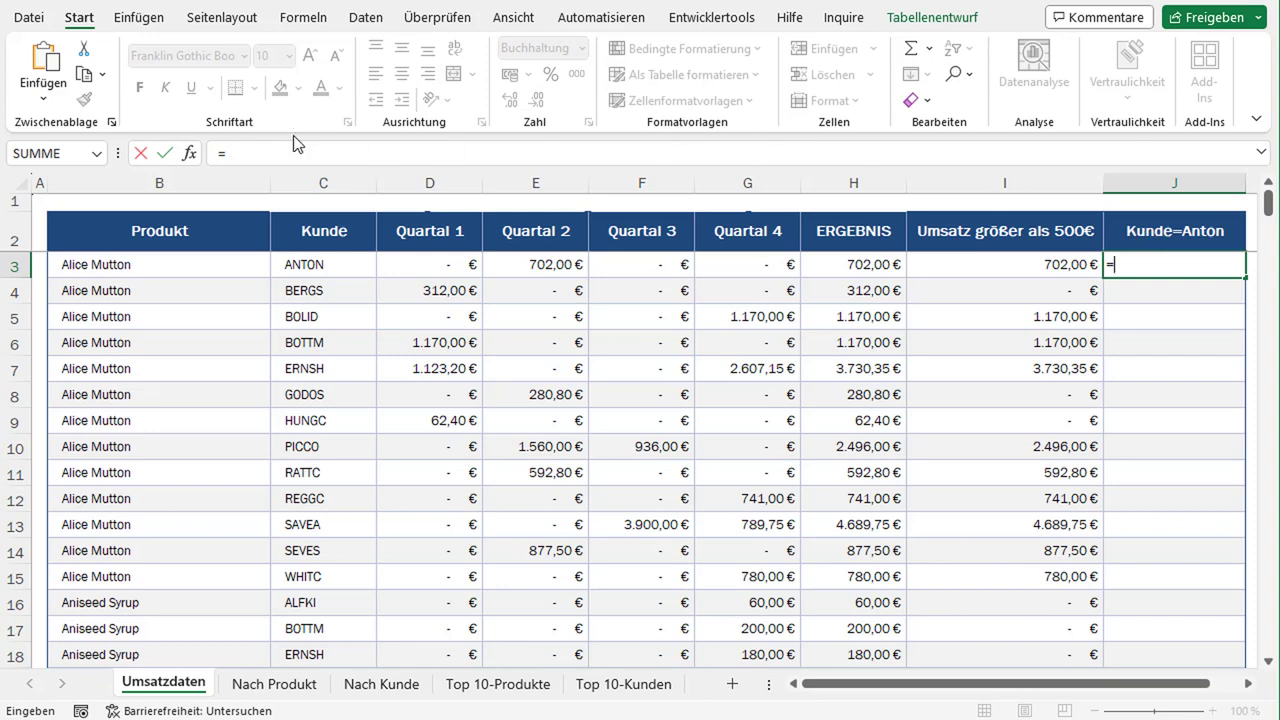
{"action": "type", "text": "WENN([@Kunde]=\"ANTON\";[@ERGEBNIS];0)"}
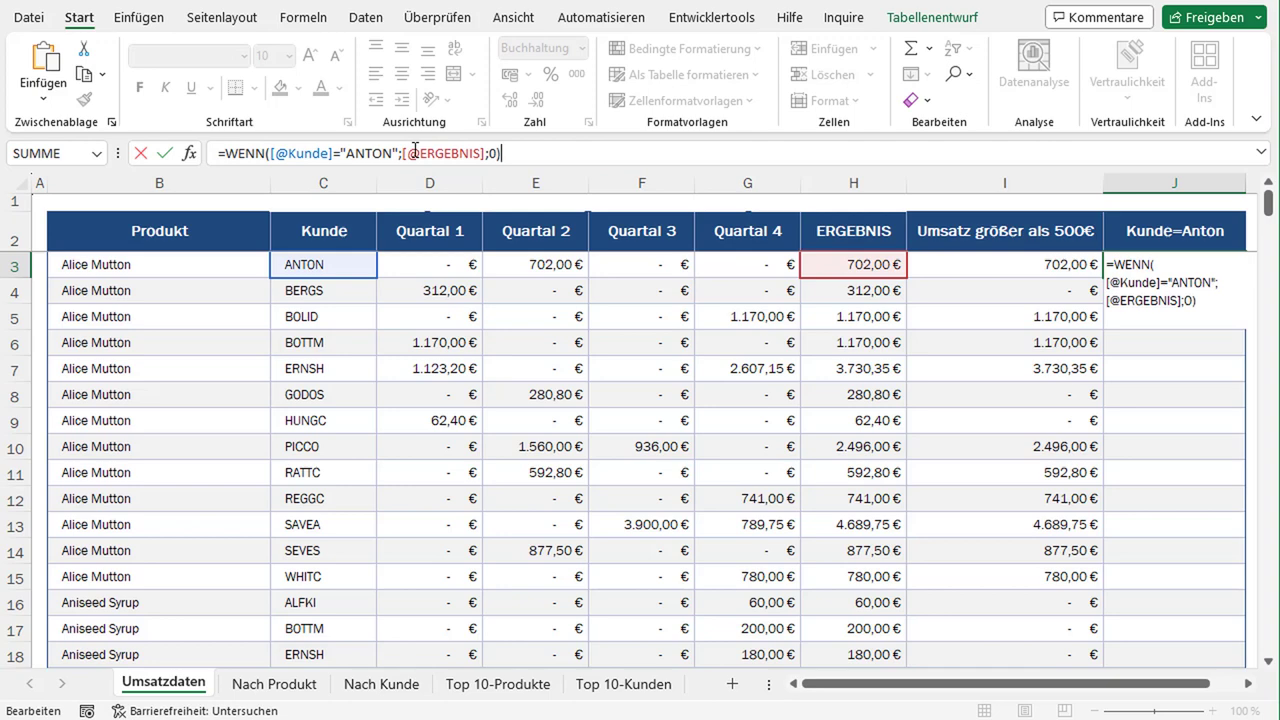
{"action": "key", "text": "ctrl+Return"}
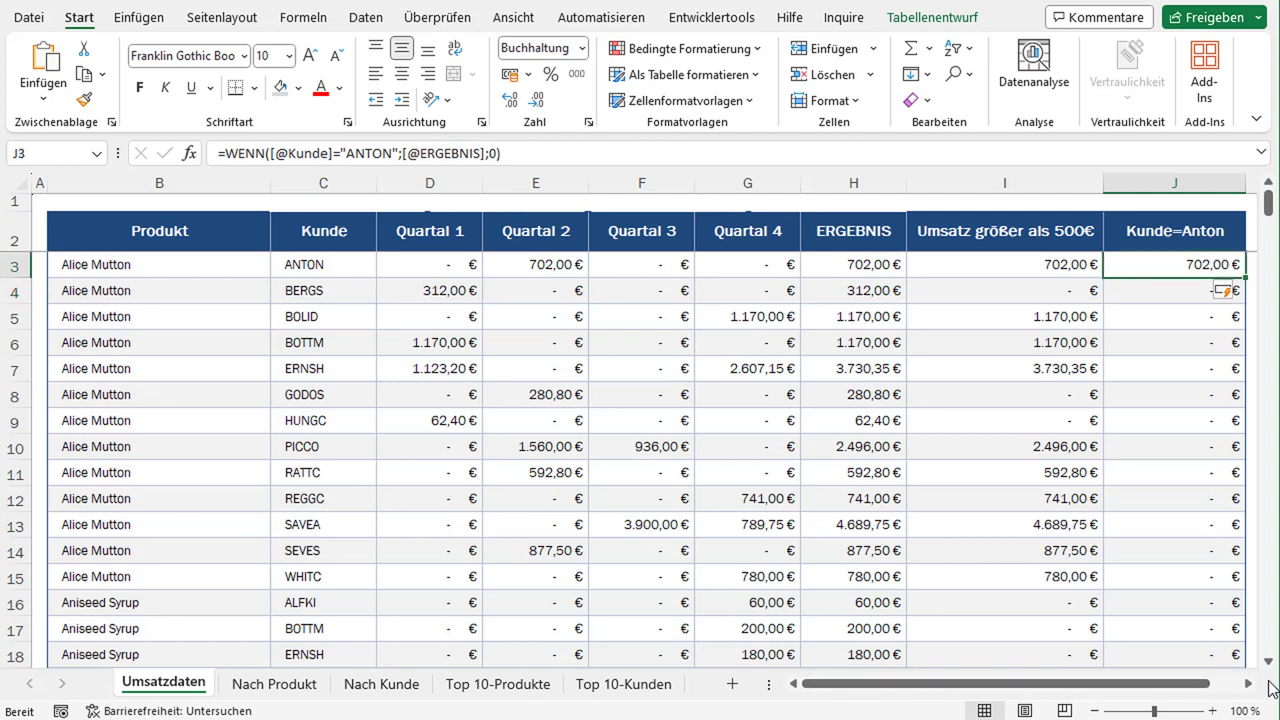
{"action": "left_click", "coordinate": [1248, 683]}
{"action": "left_click", "coordinate": [1248, 683]}
{"action": "left_click", "coordinate": [1248, 683]}
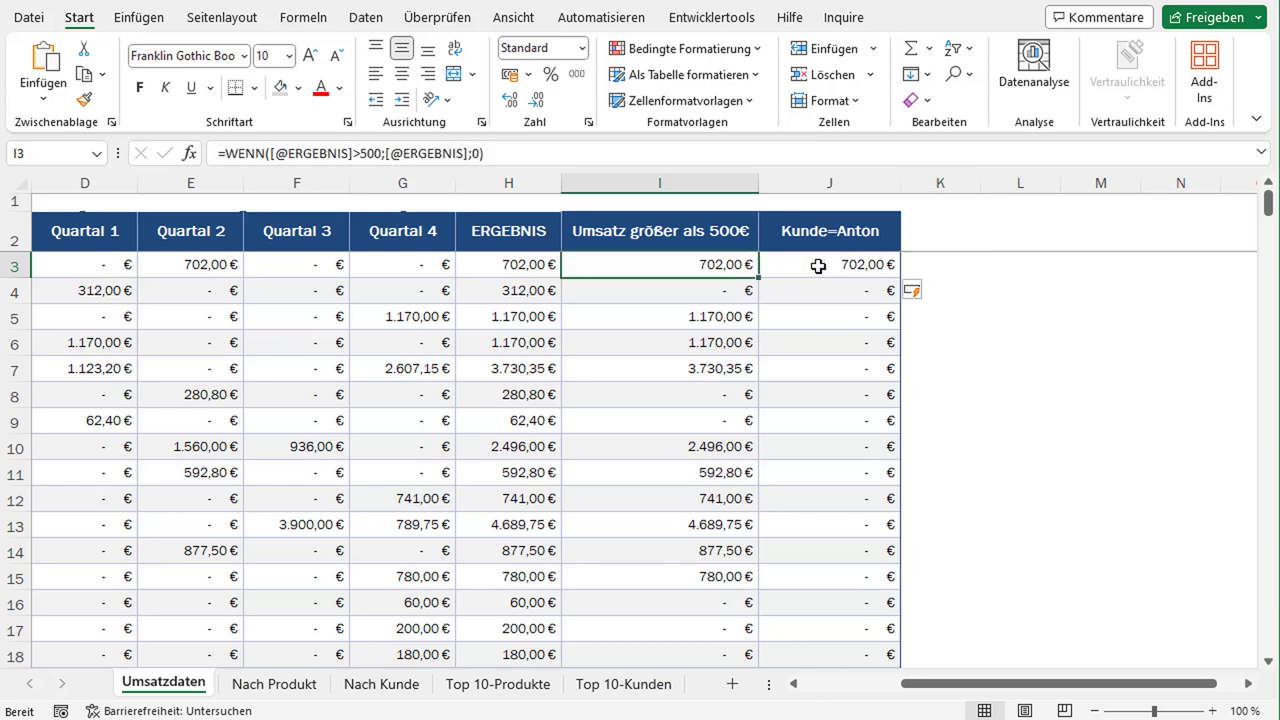
{"action": "left_click_drag", "start_coordinate": [700, 265], "coordinate": [820, 263]}
{"action": "left_click", "coordinate": [948, 263]}
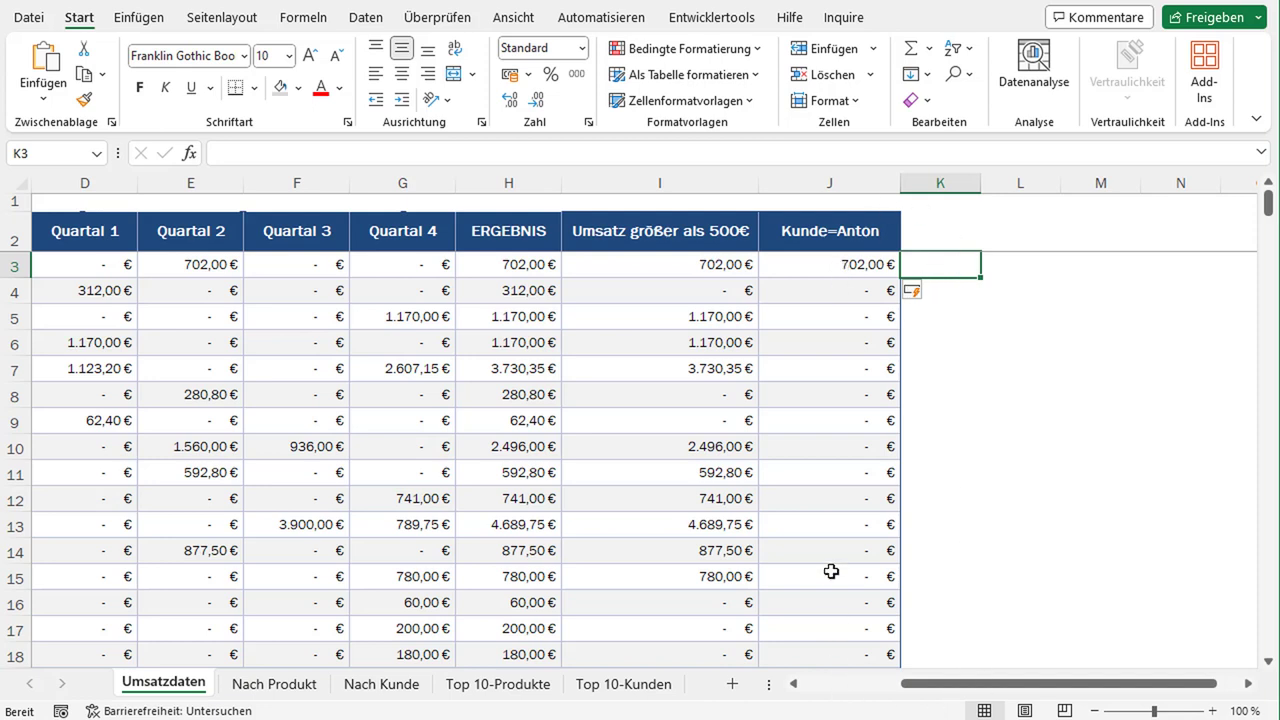
{"action": "left_click", "coordinate": [720, 262]}
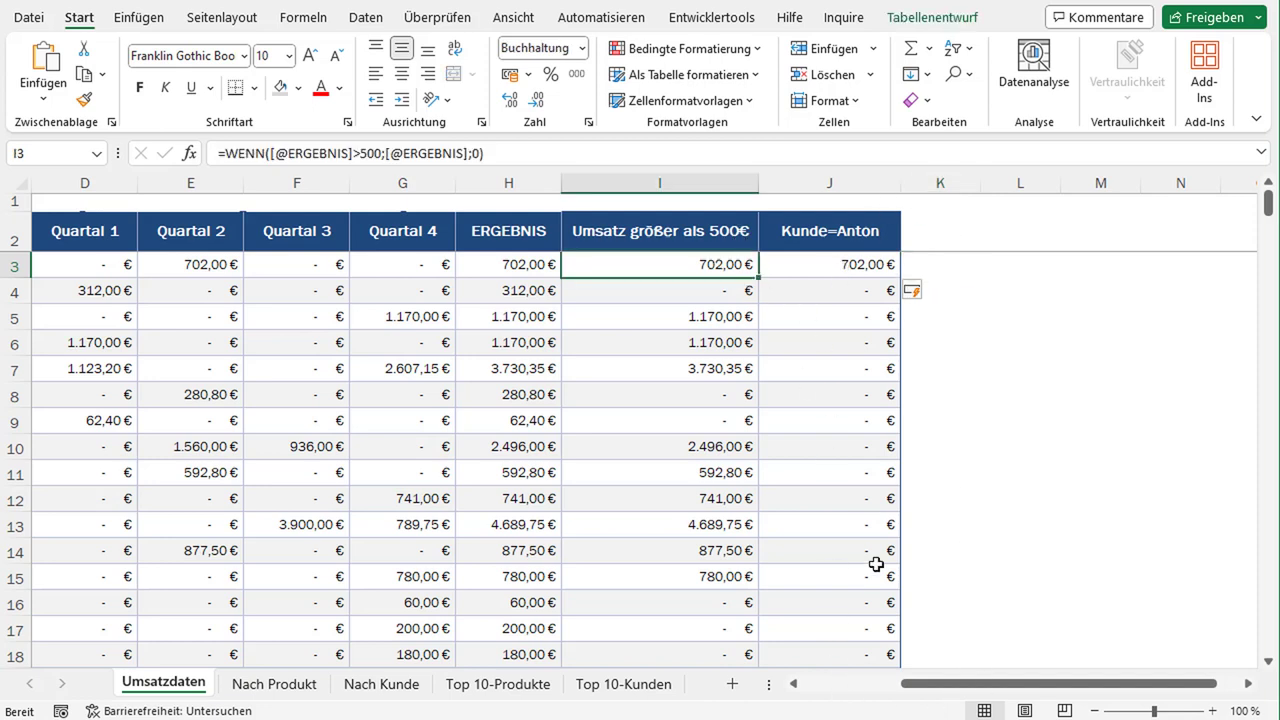
{"action": "left_click", "coordinate": [856, 684]}
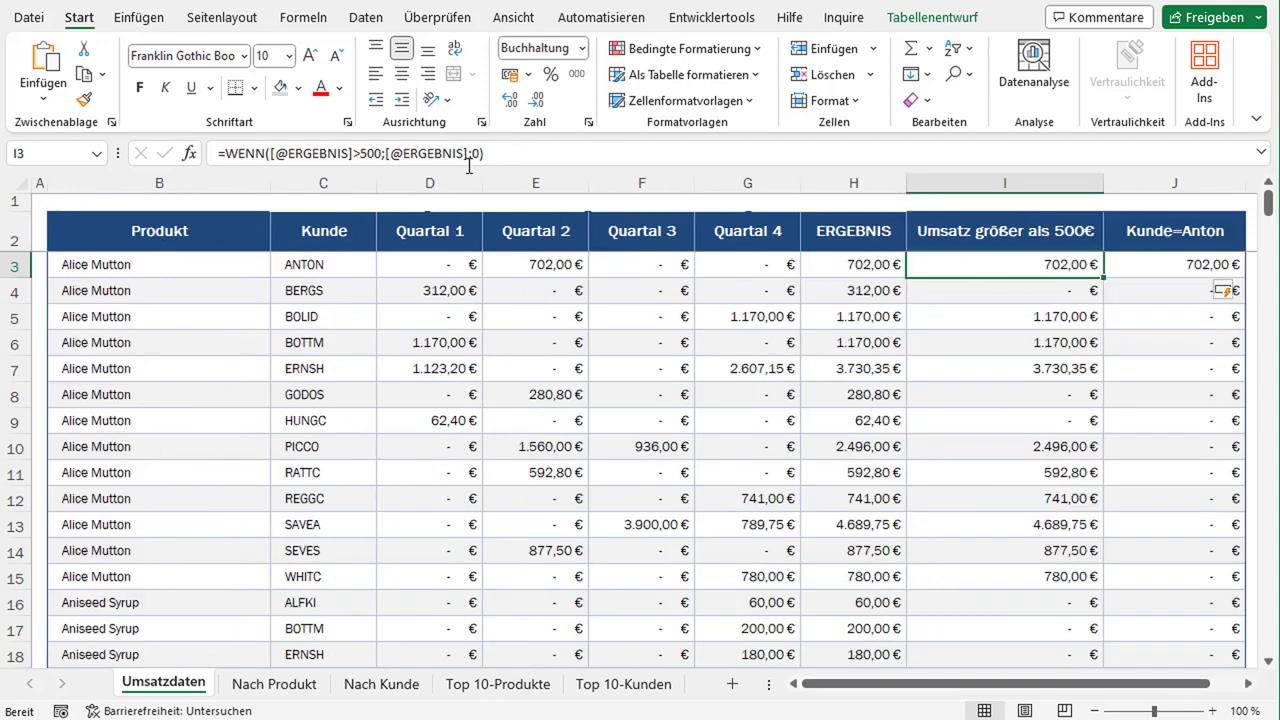